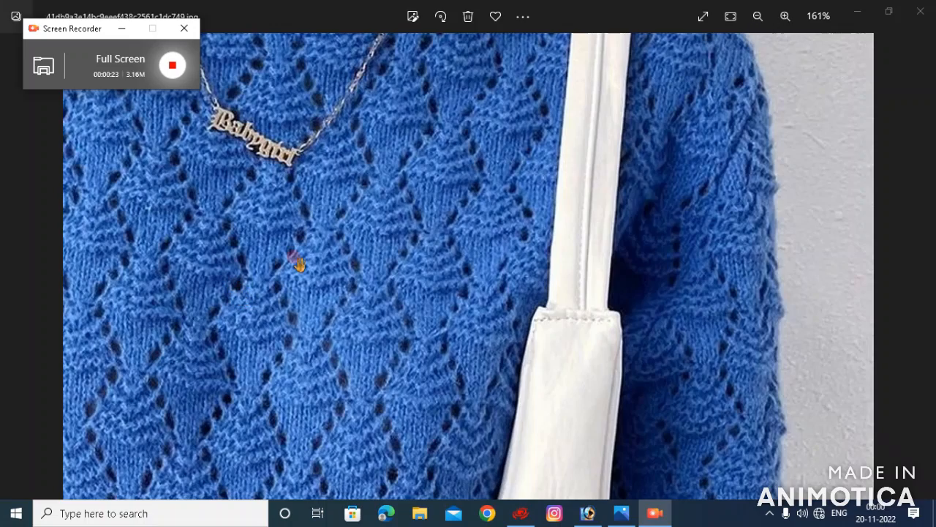
# Step: Switch from the sweater photo to HqPDS and clear the existing colour 81 triangle by repeating a plain 5 × 4 stitch block over it
pyautogui.click(856, 13)
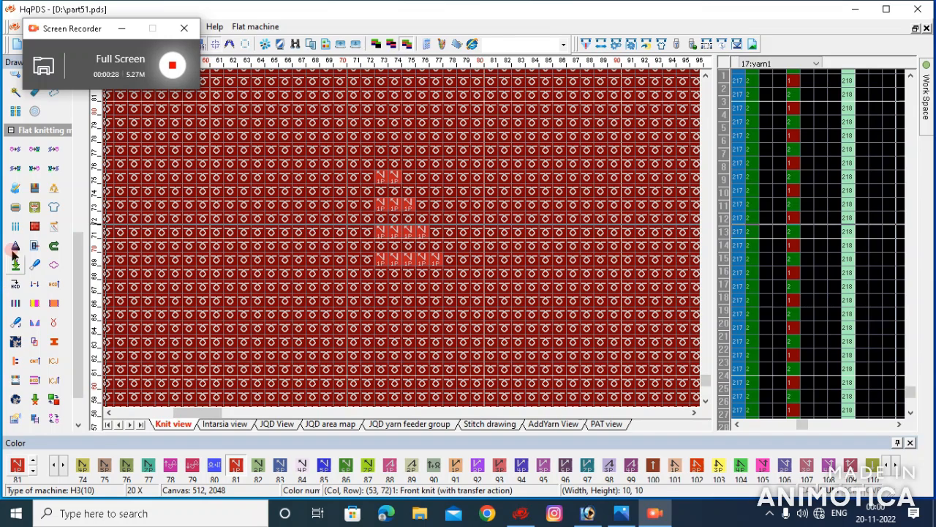
pyautogui.scroll(6, 14, 249)
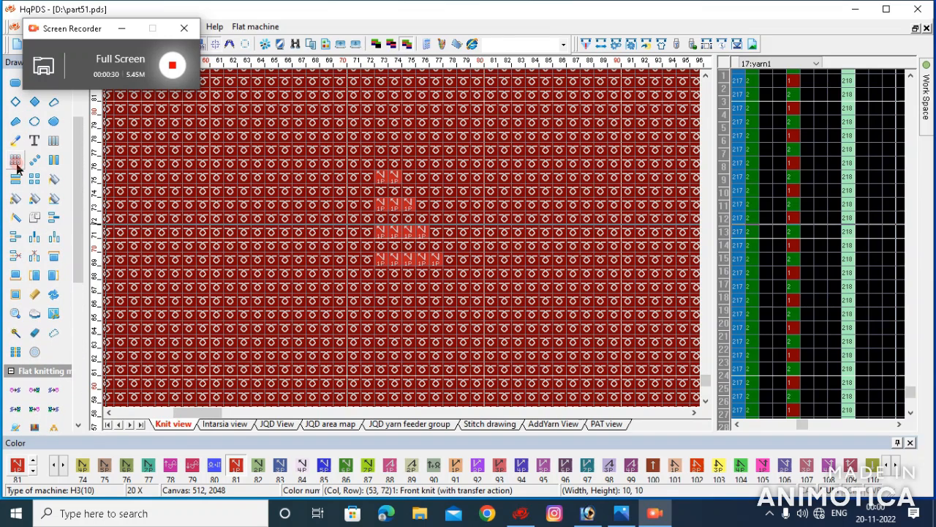
pyautogui.click(17, 163)
pyautogui.moveTo(231, 286); pyautogui.dragTo(285, 328)
pyautogui.rightClick(247, 310)
pyautogui.click(346, 228)
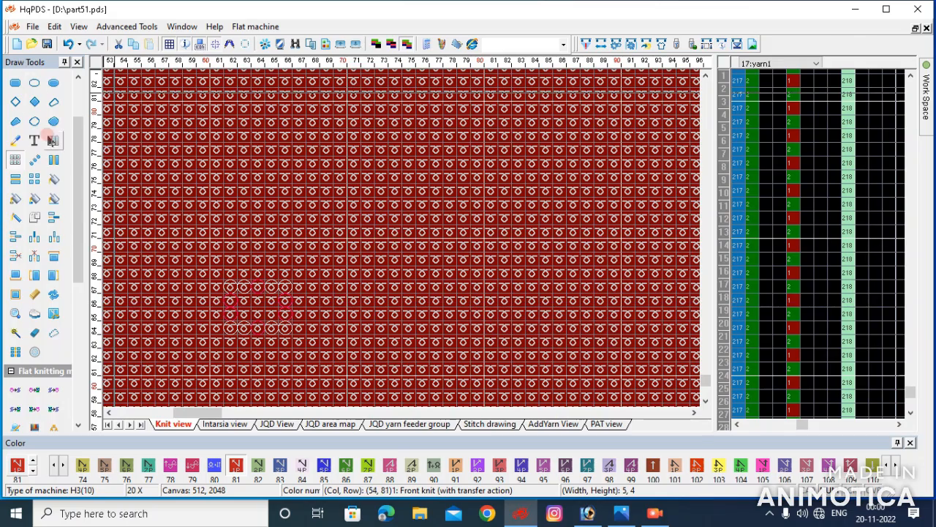
# Step: Fill colour 81 stitches from column 78: four on row 64, three on row 66 and two on row 68
pyautogui.scroll(3, 59, 105)
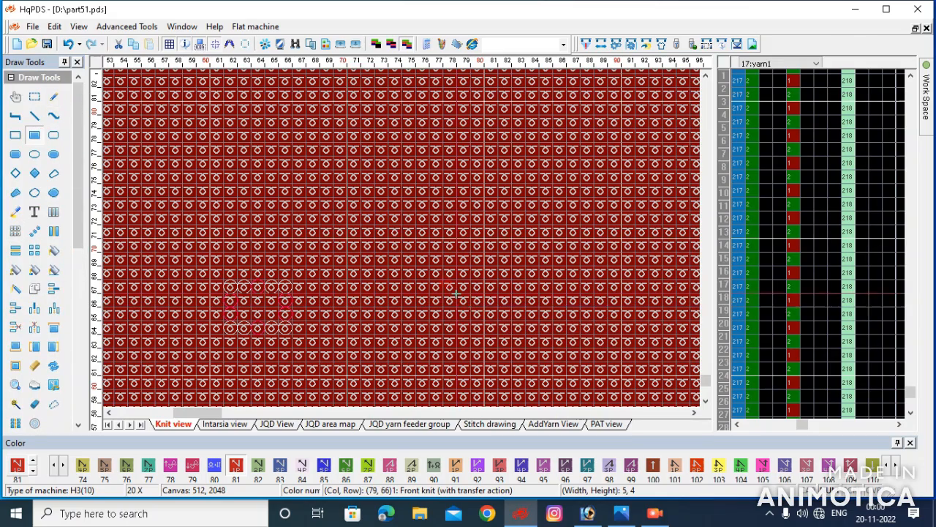
pyautogui.scroll(-1, 453, 295)
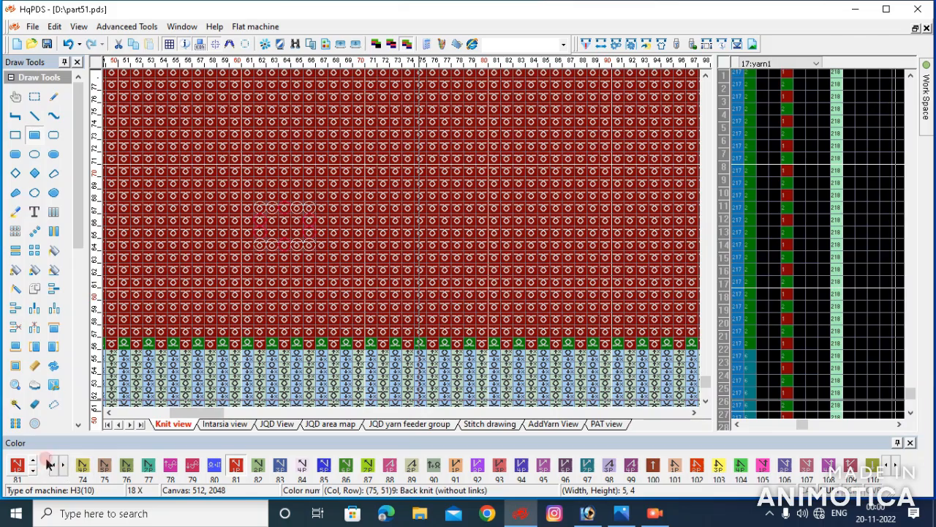
pyautogui.scroll(1, 453, 297)
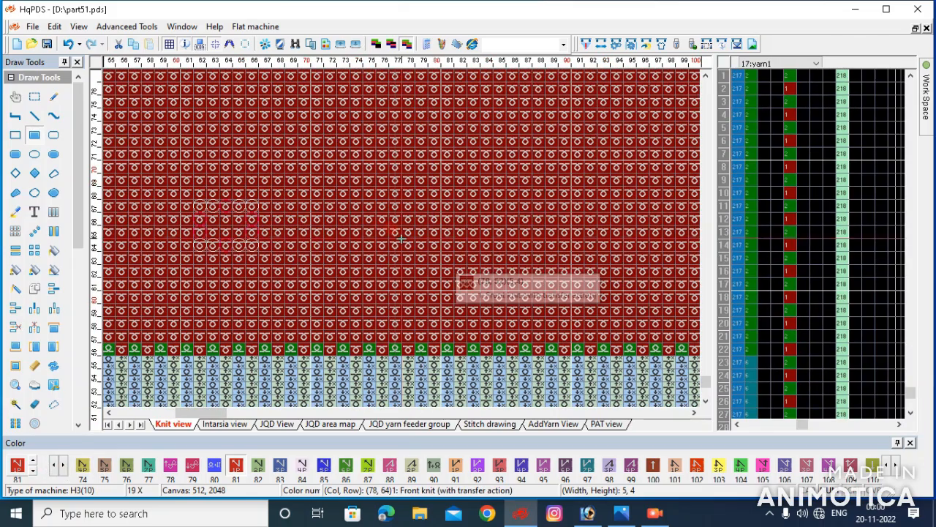
pyautogui.click(35, 136)
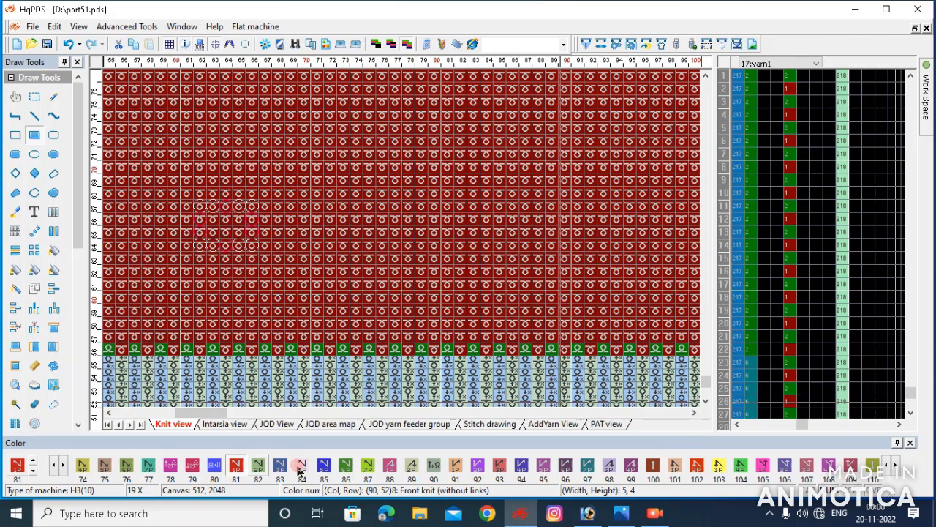
pyautogui.click(236, 467)
pyautogui.moveTo(411, 245); pyautogui.dragTo(447, 246)
pyautogui.scroll(1, 447, 245)
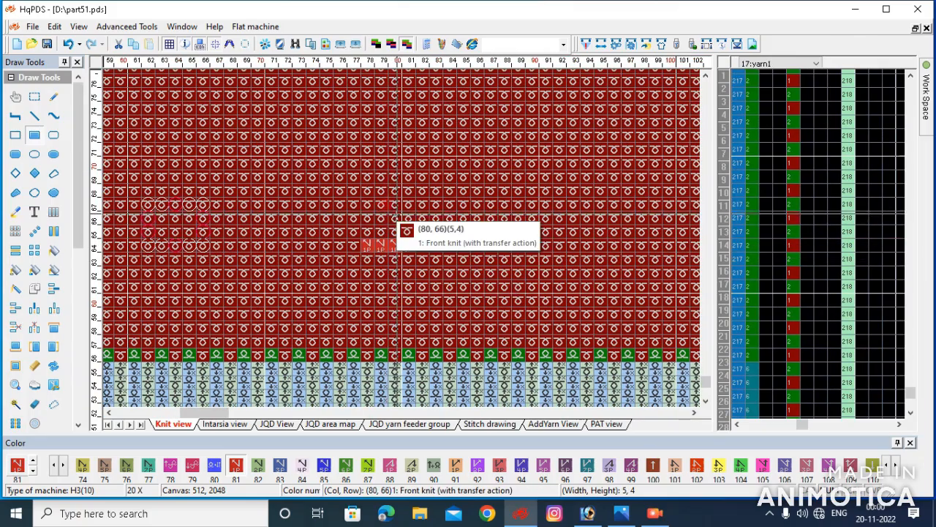
pyautogui.moveTo(369, 218); pyautogui.dragTo(394, 218)
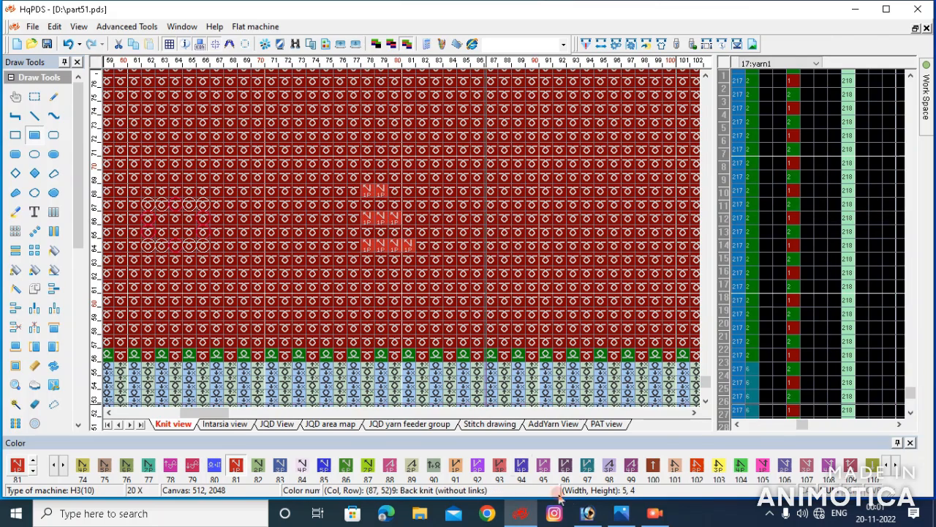
# Step: Check the sweater photo and extend the colour 81 half triangle to 5, 4, 3 and 2 stitches on rows 64, 66, 68 and 70
pyautogui.click(621, 513)
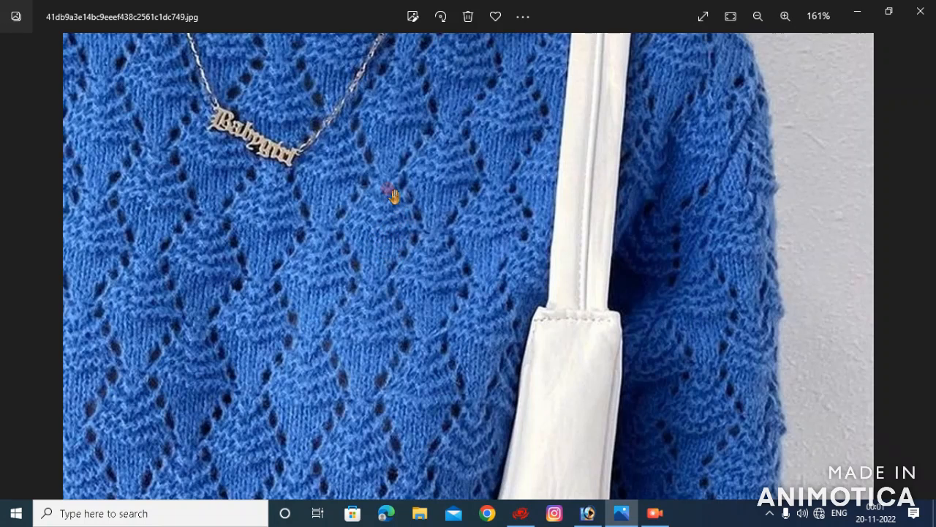
pyautogui.click(863, 10)
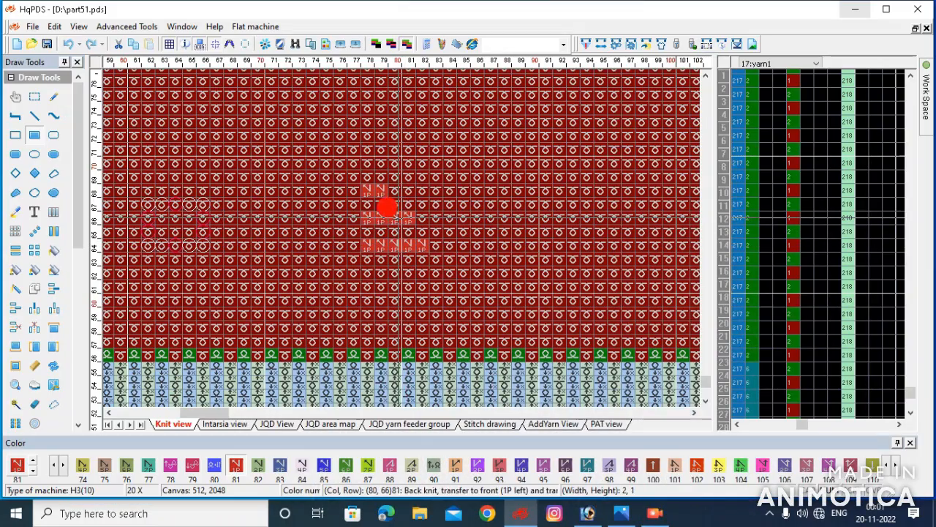
pyautogui.moveTo(380, 188)
pyautogui.mouseDown()
pyautogui.moveTo(393, 190)
pyautogui.moveTo(372, 164)
pyautogui.moveTo(381, 163)
pyautogui.mouseUp()
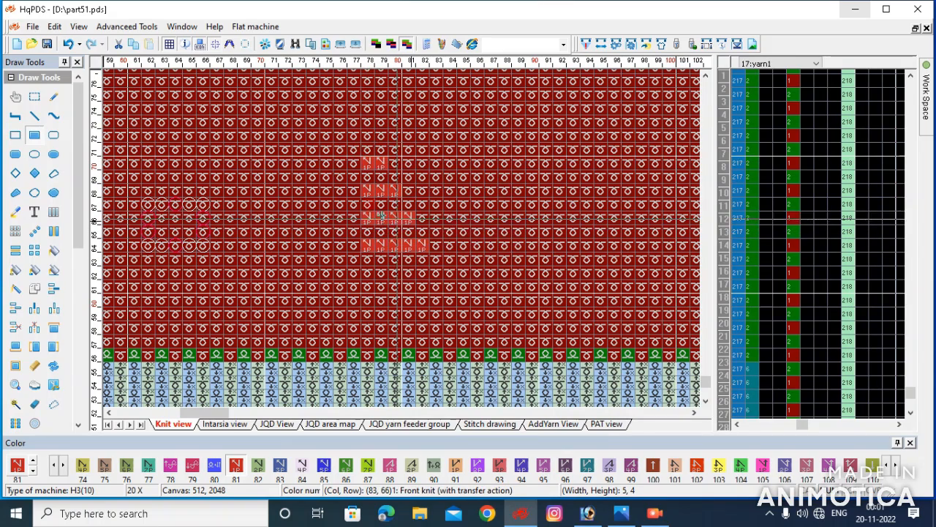
# Step: Mark the 6 × 10 area around the half triangle and paint colour 2 stitches in column 77 on rows 64, 66, 68 and 70
pyautogui.click(12, 229)
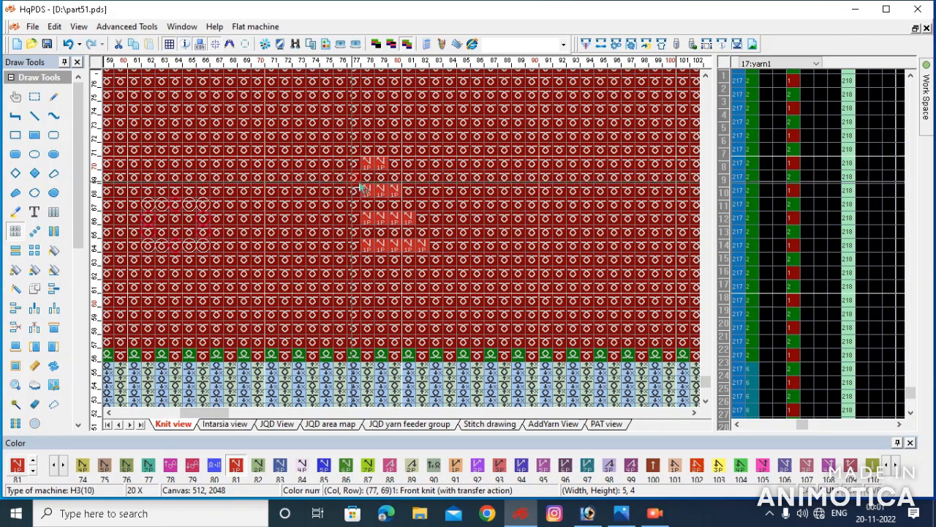
pyautogui.moveTo(358, 126); pyautogui.dragTo(422, 255)
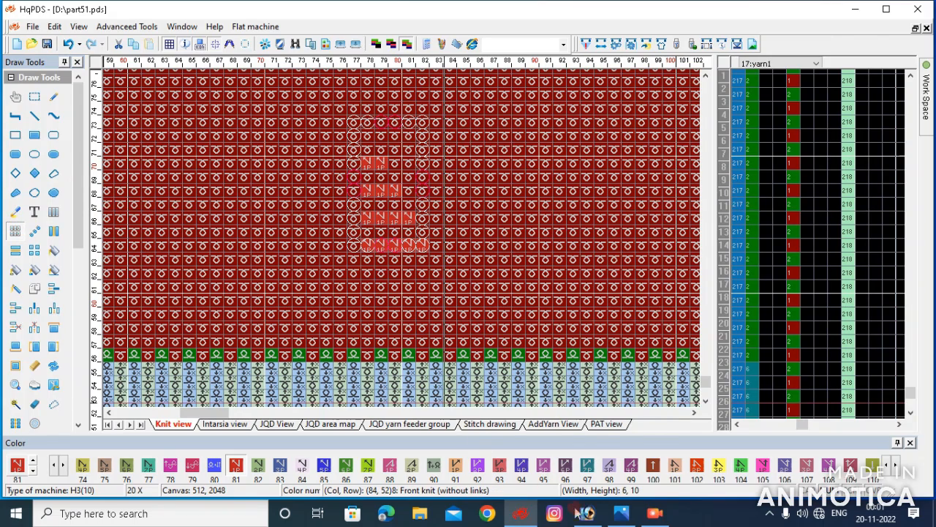
pyautogui.moveTo(588, 513)
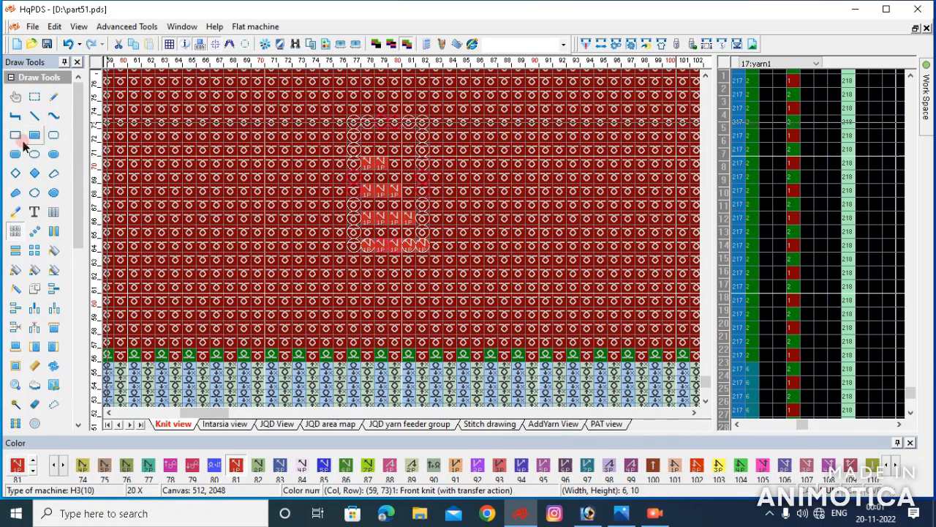
pyautogui.click(54, 99)
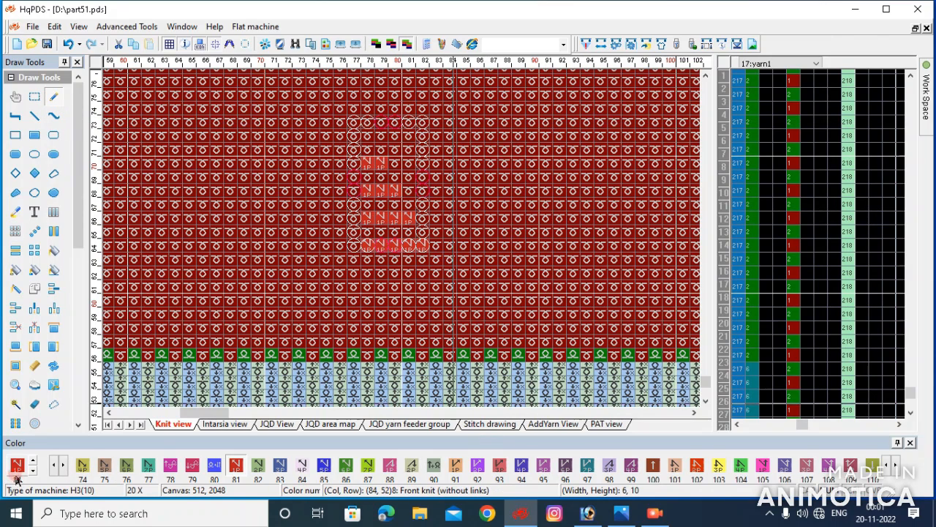
pyautogui.click(52, 467)
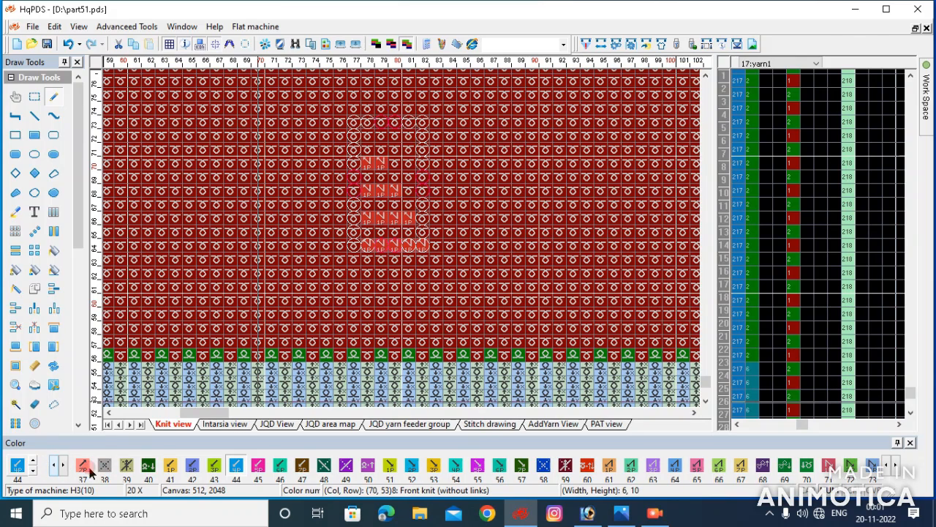
pyautogui.click(57, 469)
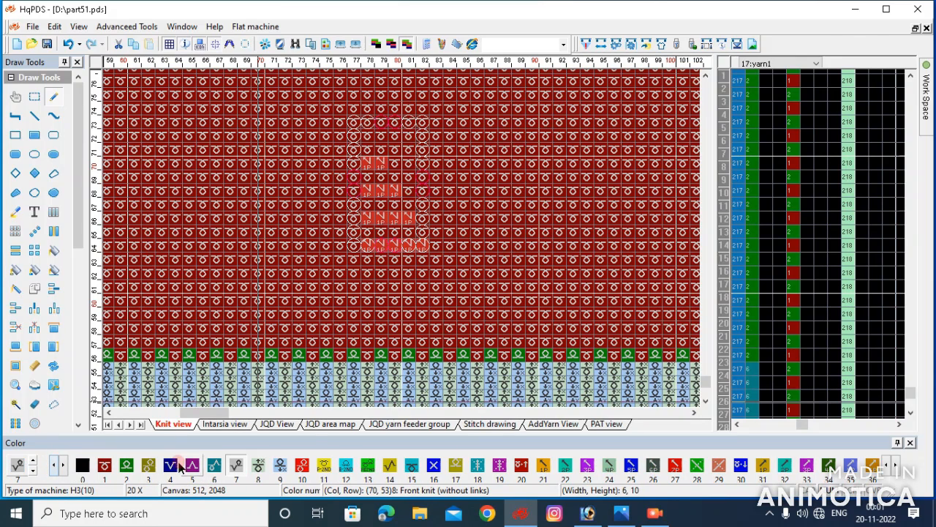
pyautogui.click(125, 465)
pyautogui.click(354, 244)
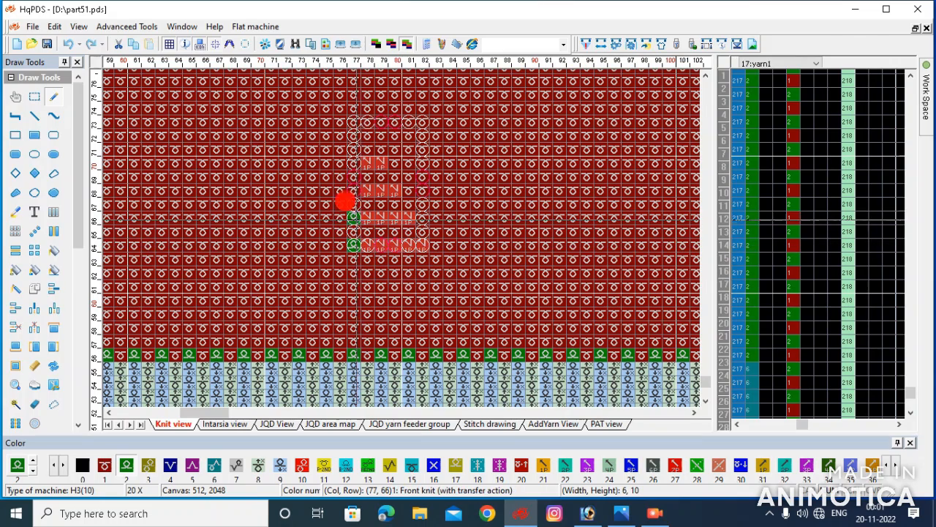
pyautogui.click(354, 190)
pyautogui.click(354, 162)
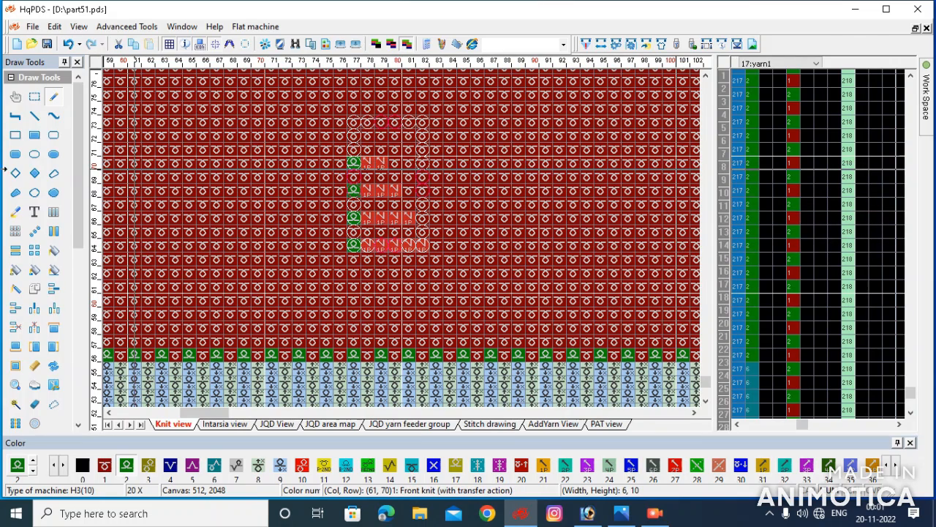
# Step: Mirror the half triangle about column 77 to complete the motif and release the selection
pyautogui.click(38, 101)
pyautogui.moveTo(407, 125)
pyautogui.mouseDown()
pyautogui.moveTo(242, 146)
pyautogui.moveTo(341, 127)
pyautogui.mouseUp()
pyautogui.click(52, 233)
pyautogui.click(319, 204)
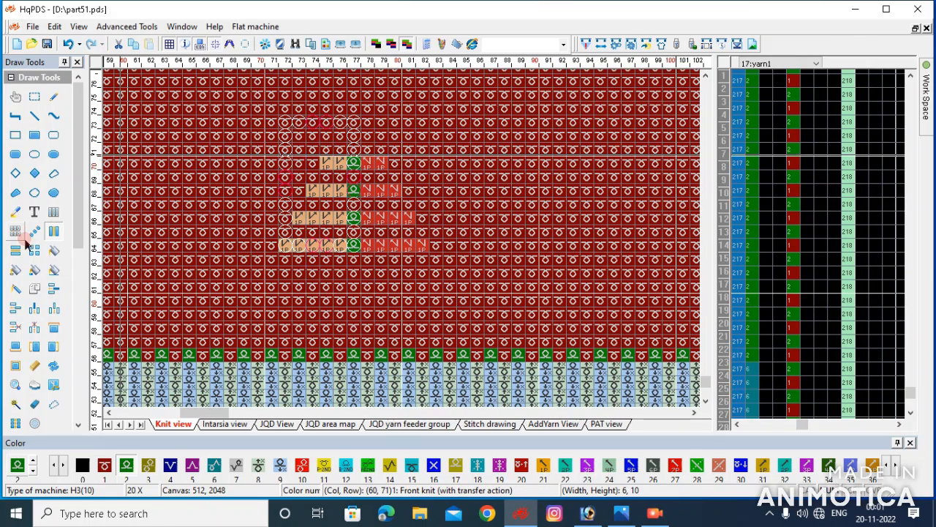
pyautogui.click(575, 125)
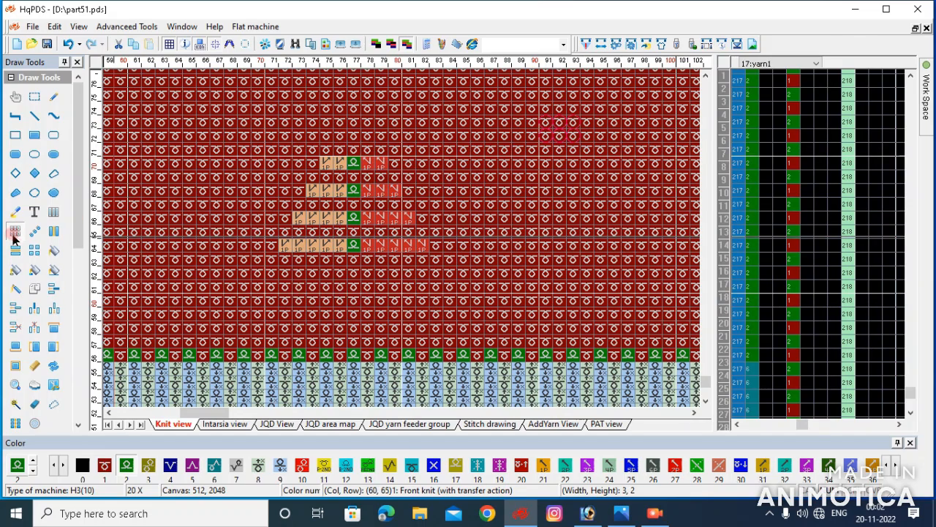
# Step: Check the sweater photo and copy the triangle in columns 71–82 up to rows 72–78, centred on column 84
pyautogui.click(615, 432)
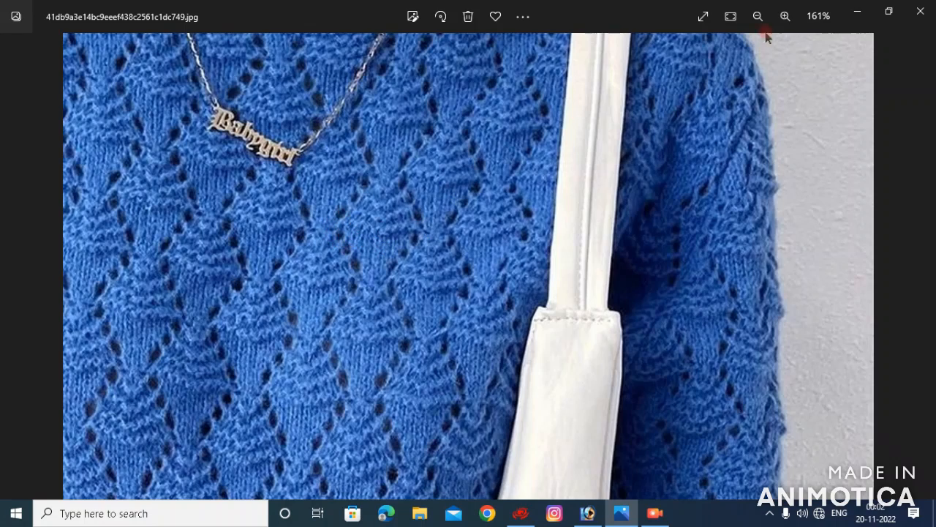
pyautogui.click(859, 9)
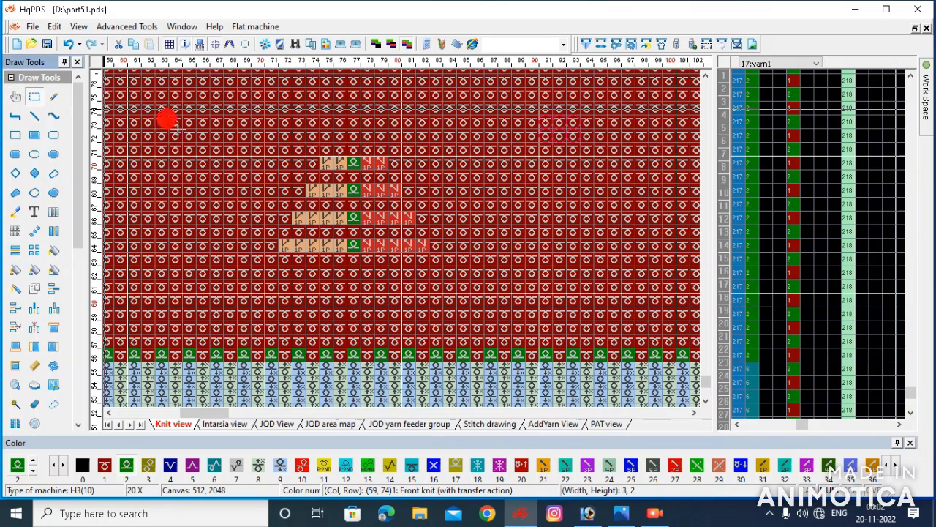
pyautogui.moveTo(271, 247); pyautogui.dragTo(423, 162)
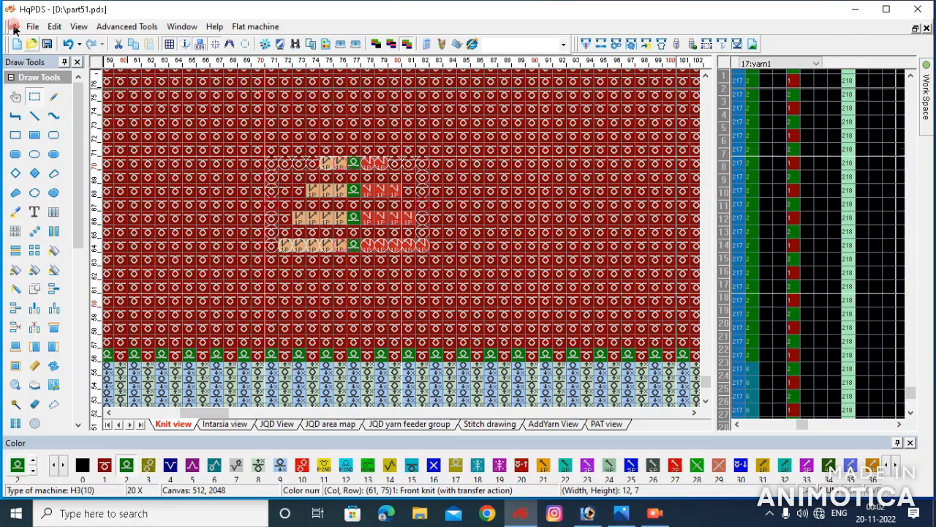
pyautogui.moveTo(334, 210); pyautogui.dragTo(456, 95)
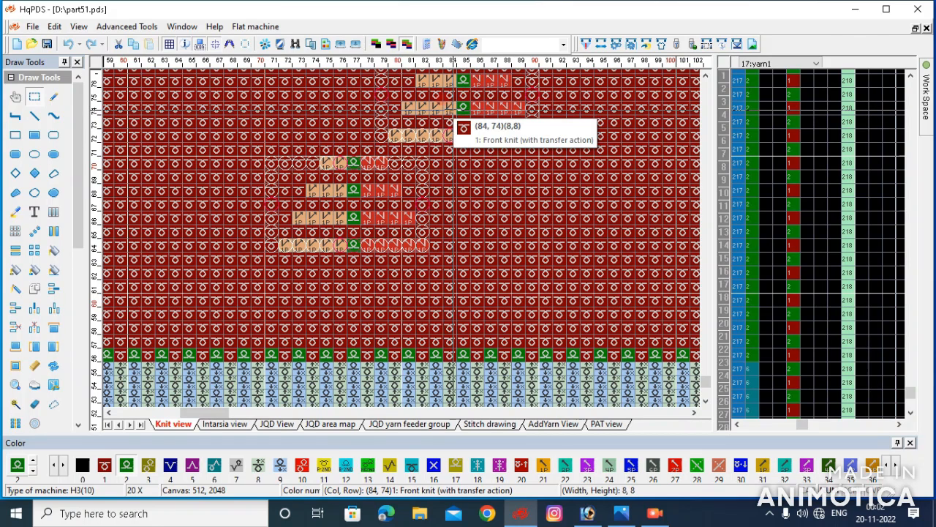
pyautogui.moveTo(447, 108); pyautogui.dragTo(439, 107)
# Step: Place another copy of the triangle on rows 64–70, centred on column 91
pyautogui.scroll(-2, 451, 114)
pyautogui.moveTo(399, 238); pyautogui.dragTo(341, 261)
pyautogui.scroll(1, 505, 321)
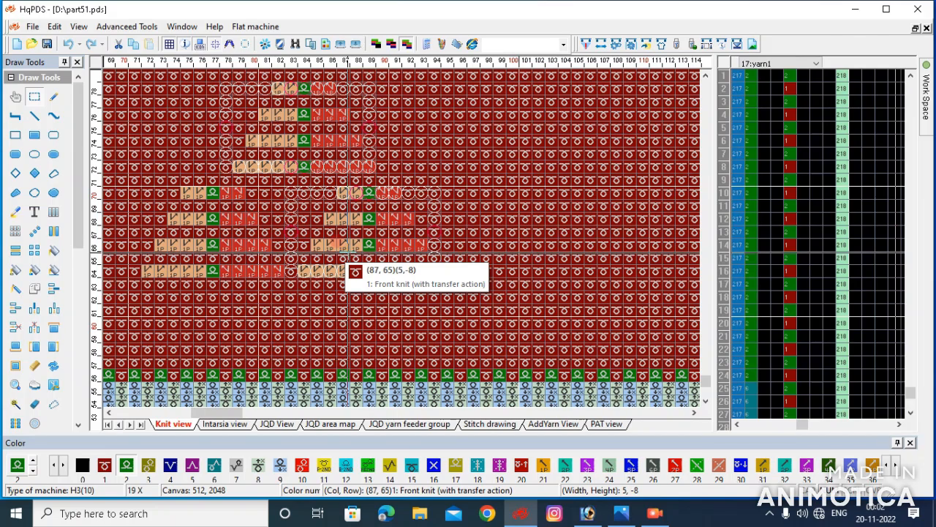
pyautogui.moveTo(341, 261); pyautogui.dragTo(369, 250)
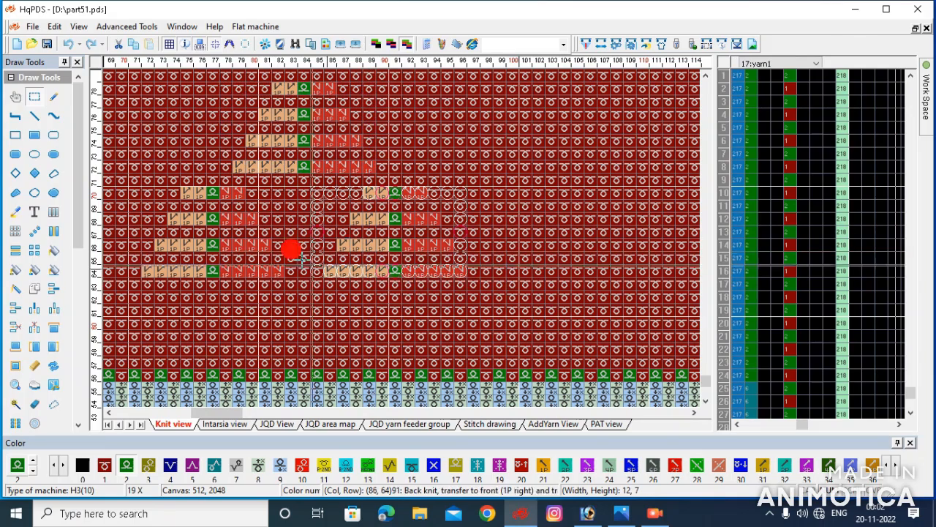
# Step: Repeat the block of columns 71–82, rows 64–79 upwards to place a triangle on rows 80–86, centred on column 77
pyautogui.click(15, 235)
pyautogui.moveTo(494, 143); pyautogui.dragTo(518, 119)
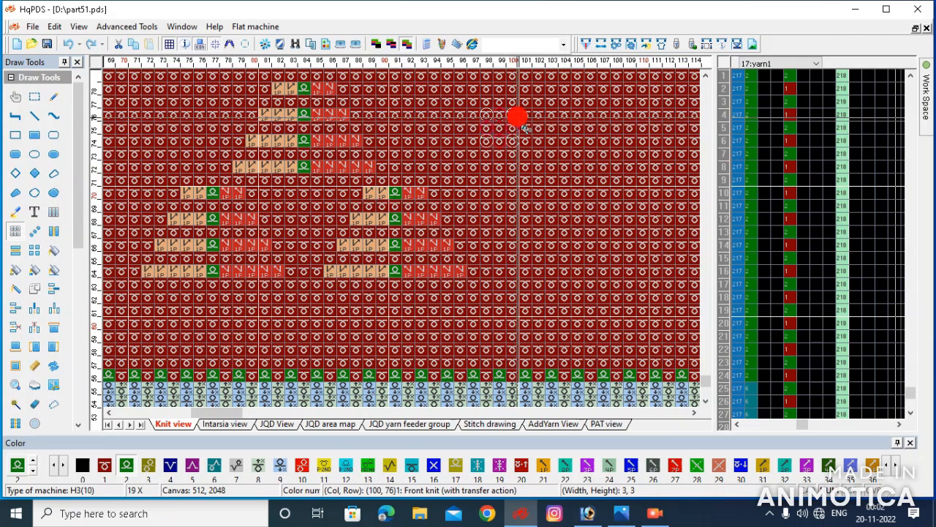
pyautogui.moveTo(140, 276); pyautogui.dragTo(400, 226)
pyautogui.scroll(1, 292, 98)
pyautogui.click(401, 226)
pyautogui.click(351, 235)
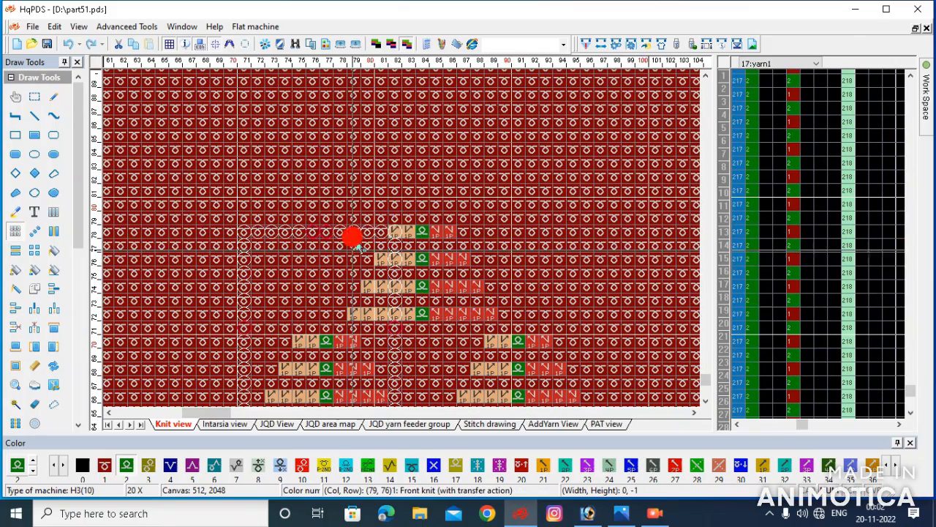
pyautogui.click(291, 226)
pyautogui.moveTo(248, 213); pyautogui.dragTo(413, 344)
pyautogui.scroll(-1, 414, 344)
pyautogui.moveTo(414, 344); pyautogui.dragTo(378, 314)
pyautogui.click(381, 316)
pyautogui.click(326, 201)
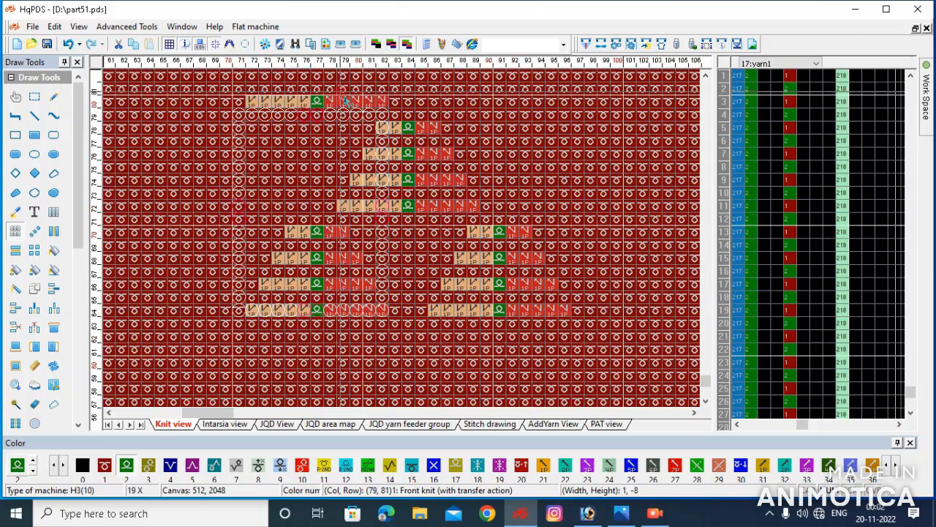
pyautogui.scroll(1, 336, 90)
pyautogui.click(403, 154)
pyautogui.moveTo(480, 139); pyautogui.dragTo(548, 148)
pyautogui.rightClick(550, 136)
pyautogui.click(445, 209)
# Step: Repeat the 14 × 7 block of columns 77–90, rows 64–70 leftwards to form a triangle centred on column 63
pyautogui.scroll(-3, 409, 249)
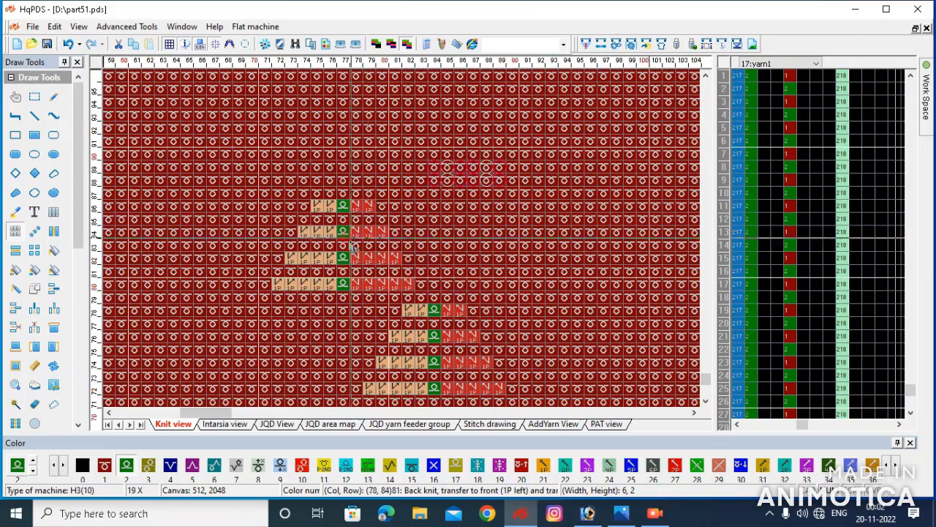
pyautogui.scroll(-2, 407, 244)
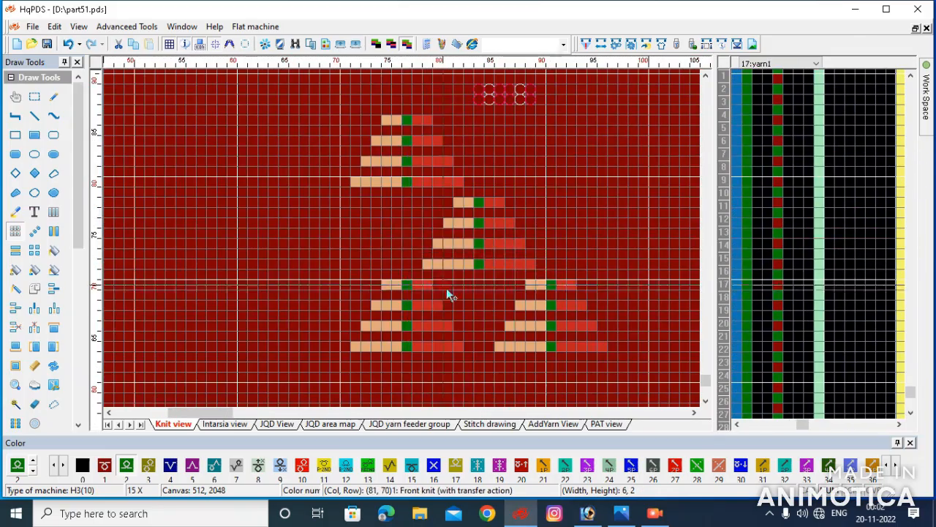
pyautogui.scroll(1, 446, 287)
pyautogui.moveTo(360, 312); pyautogui.dragTo(506, 244)
pyautogui.rightClick(291, 282)
pyautogui.click(164, 272)
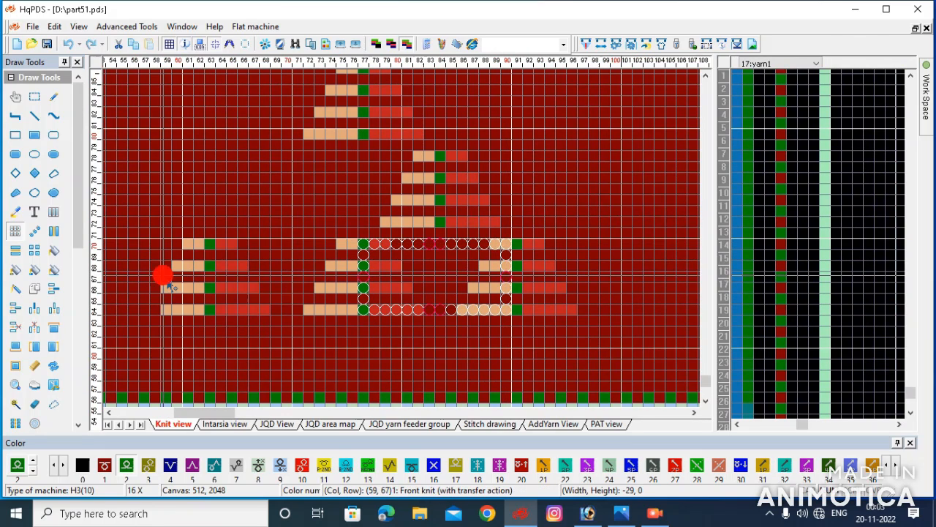
# Step: Repeat the 14 × 9 block of columns 77–90, rows 71–79 leftwards to form a triangle centred on column 70
pyautogui.click(443, 221)
pyautogui.moveTo(442, 220); pyautogui.dragTo(372, 157)
pyautogui.click(411, 158)
pyautogui.moveTo(512, 242); pyautogui.dragTo(371, 157)
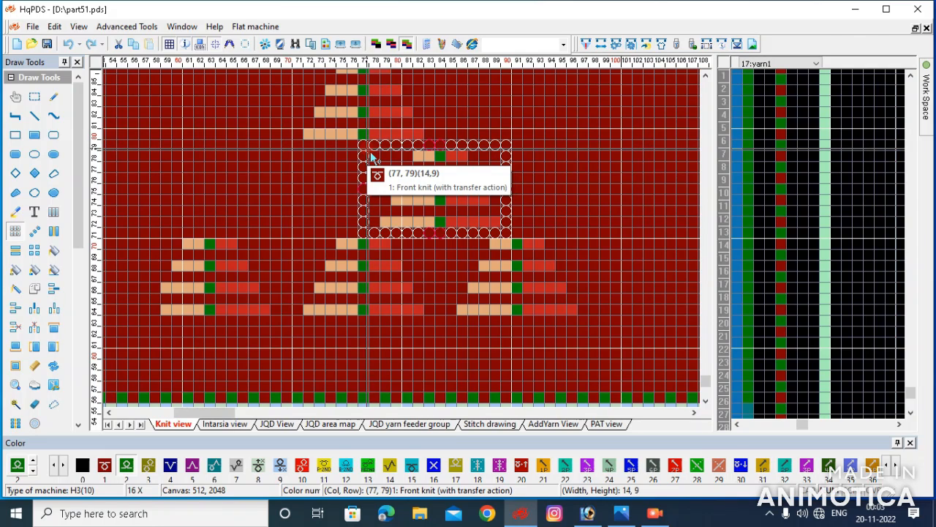
pyautogui.moveTo(464, 181); pyautogui.dragTo(160, 189)
pyautogui.scroll(-1, 412, 184)
# Step: Repeat the 14 × 27 block of columns 63–76, rows 64–90 across the fabric width in both directions
pyautogui.moveTo(299, 226); pyautogui.dragTo(431, 115)
pyautogui.moveTo(358, 174); pyautogui.dragTo(141, 206)
pyautogui.moveTo(254, 103); pyautogui.dragTo(275, 94)
pyautogui.moveTo(226, 372); pyautogui.dragTo(440, 137)
pyautogui.scroll(-1, 324, 230)
pyautogui.moveTo(379, 244); pyautogui.dragTo(137, 261)
pyautogui.scroll(-2, 624, 285)
pyautogui.scroll(-2, 601, 246)
pyautogui.scroll(-1, 647, 241)
pyautogui.scroll(-3, 404, 244)
pyautogui.scroll(-2, 155, 245)
pyautogui.scroll(3, 250, 254)
pyautogui.scroll(1, 168, 243)
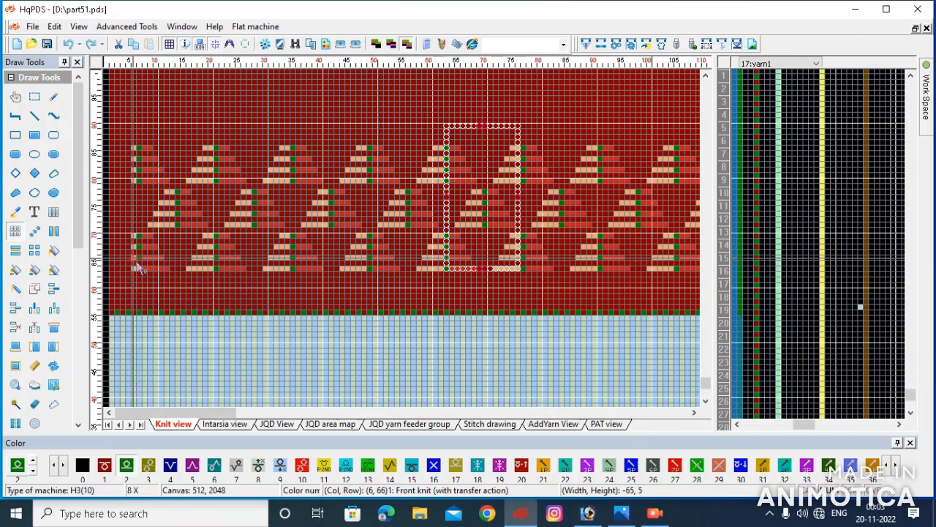
# Step: Examine the triangle band from its left end to its right end to check how it fits the fabric width
pyautogui.scroll(2, 174, 264)
pyautogui.scroll(-3, 408, 248)
pyautogui.scroll(2, 504, 239)
pyautogui.scroll(-2, 409, 249)
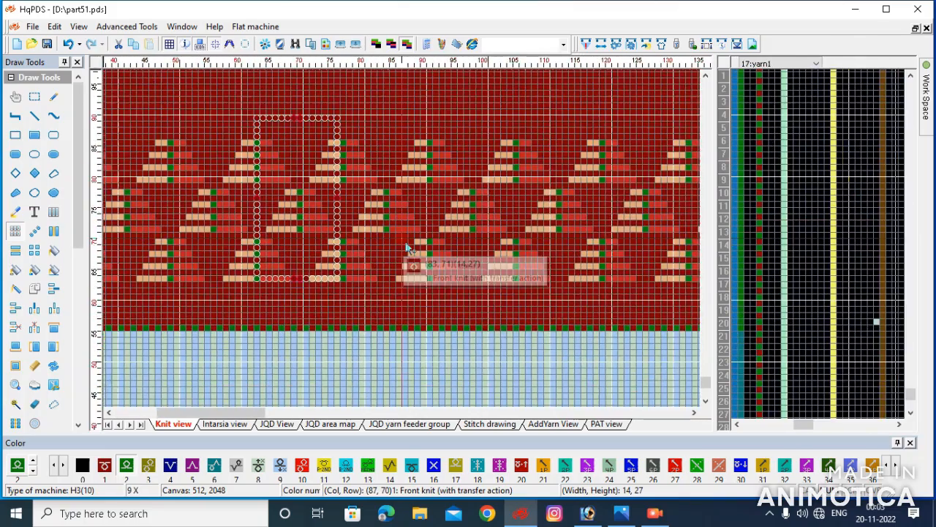
pyautogui.scroll(-1, 182, 262)
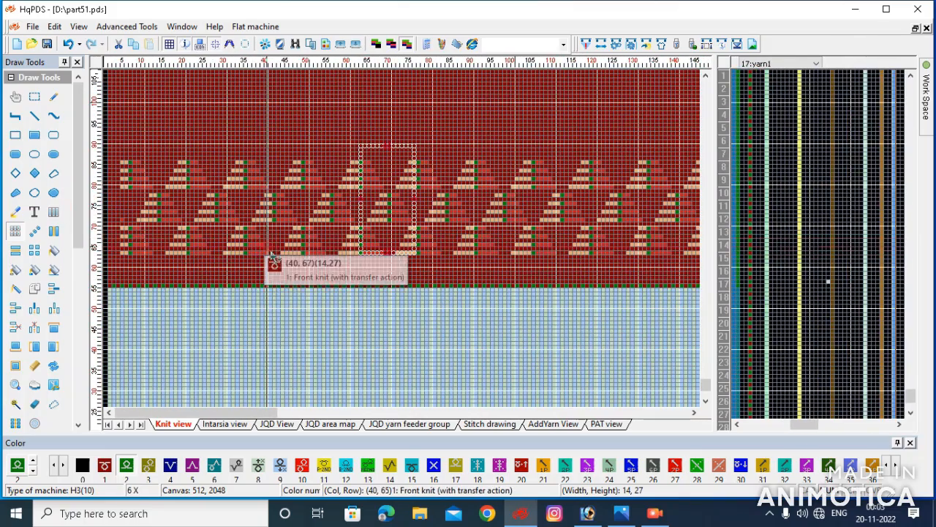
pyautogui.scroll(2, 515, 246)
pyautogui.scroll(-2, 408, 247)
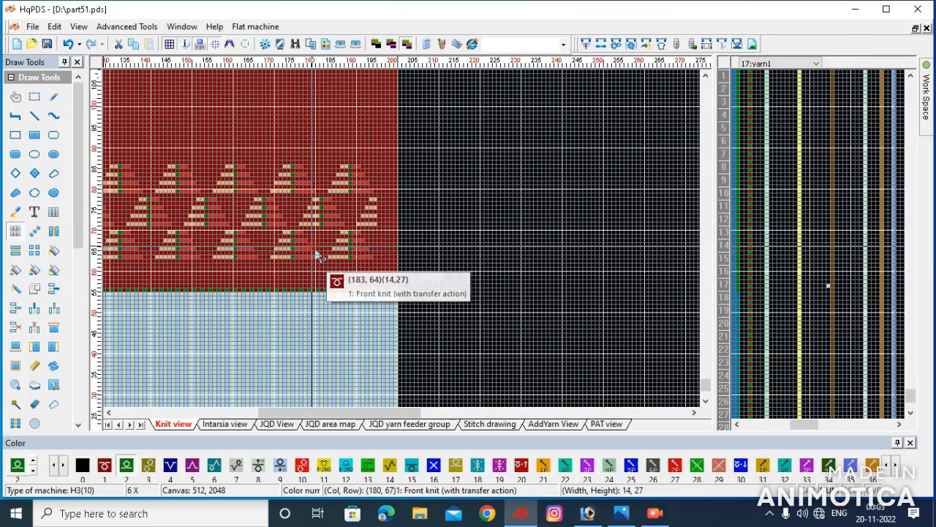
pyautogui.scroll(-1, 150, 262)
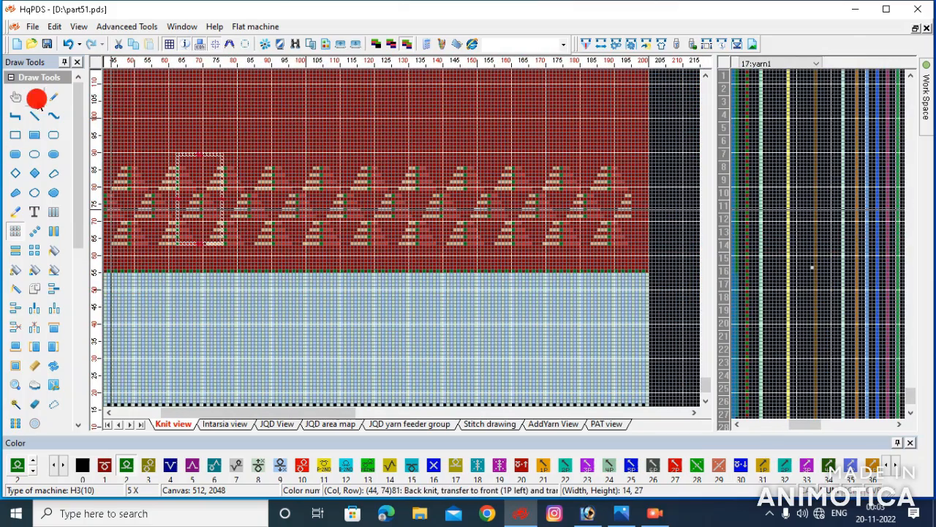
# Step: Move the 14 × 27 block from columns 63–76 three columns right, to columns 66–79
pyautogui.scroll(2, 311, 241)
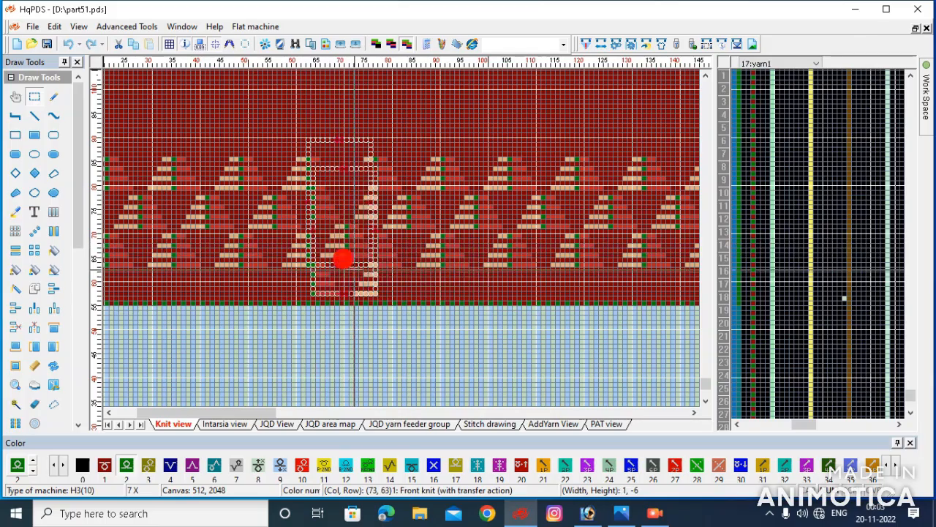
pyautogui.scroll(1, 351, 256)
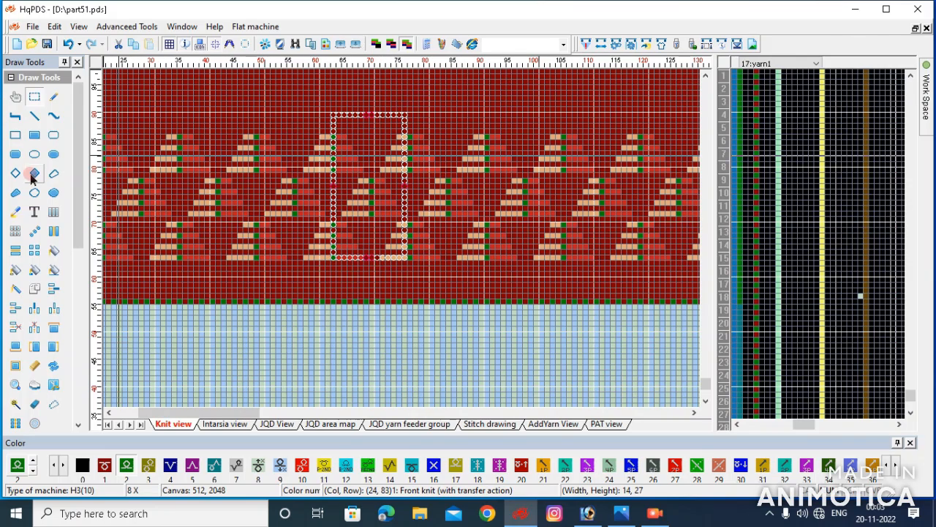
pyautogui.click(15, 213)
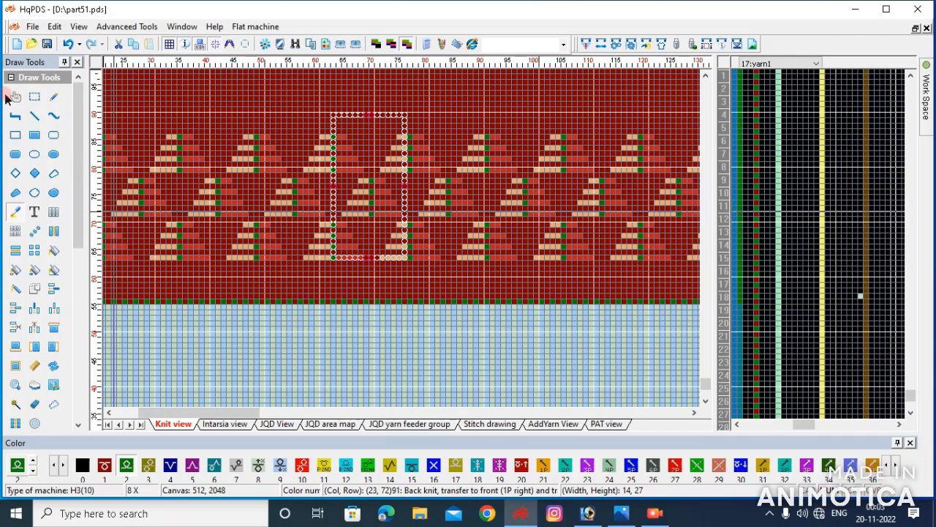
pyautogui.click(36, 96)
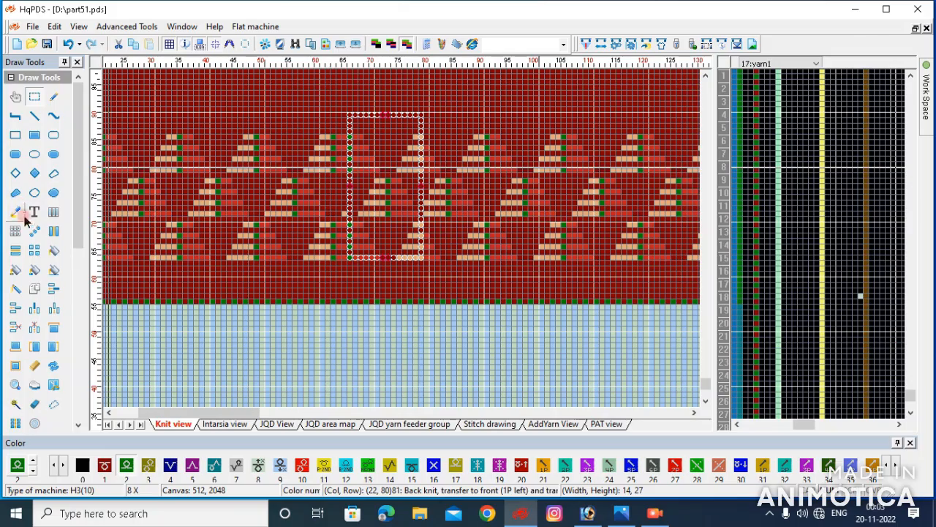
# Step: Repeat the shifted 14 × 27 block rightwards to about column 197, near the fabric's right edge
pyautogui.moveTo(394, 203); pyautogui.dragTo(295, 214)
pyautogui.scroll(-2, 681, 192)
pyautogui.scroll(2, 629, 262)
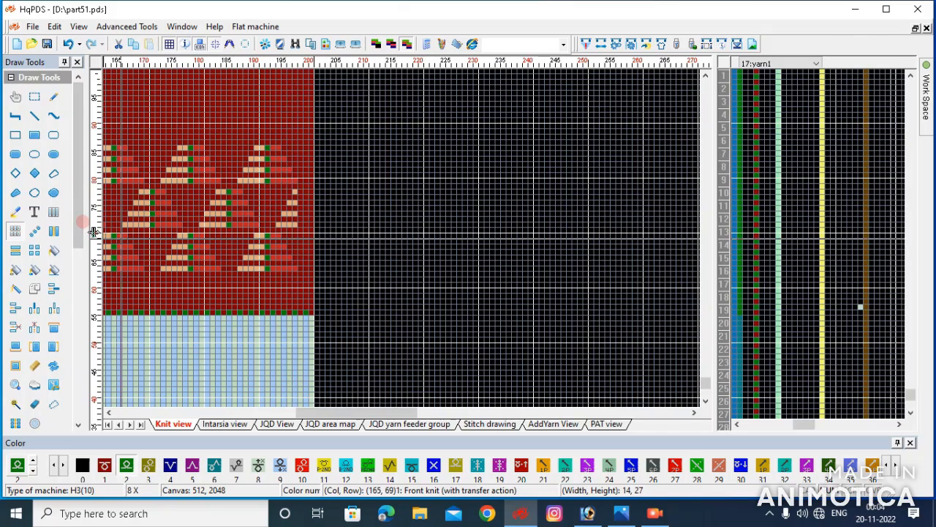
pyautogui.scroll(-2, 248, 281)
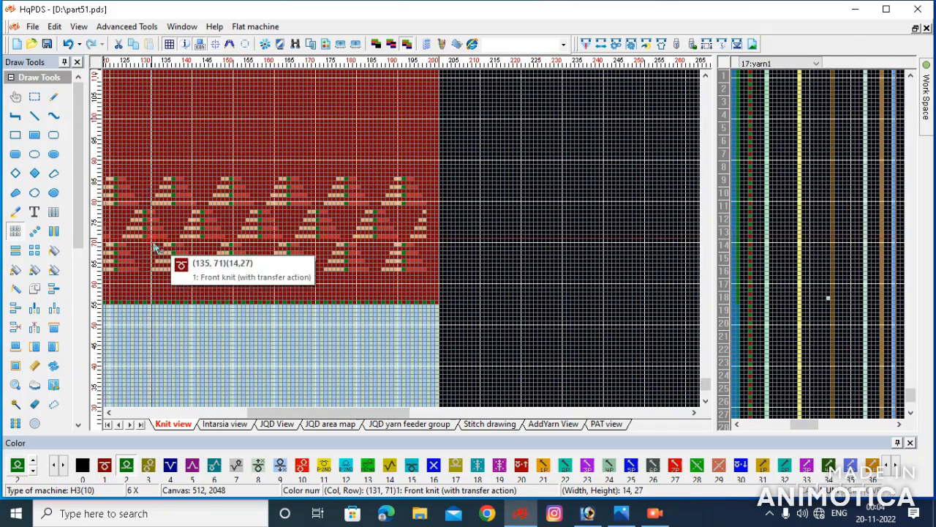
pyautogui.scroll(-2, 155, 247)
# Step: Repeat the 14 × 27 block of columns 66–79 leftwards to about column 5
pyautogui.scroll(3, 371, 244)
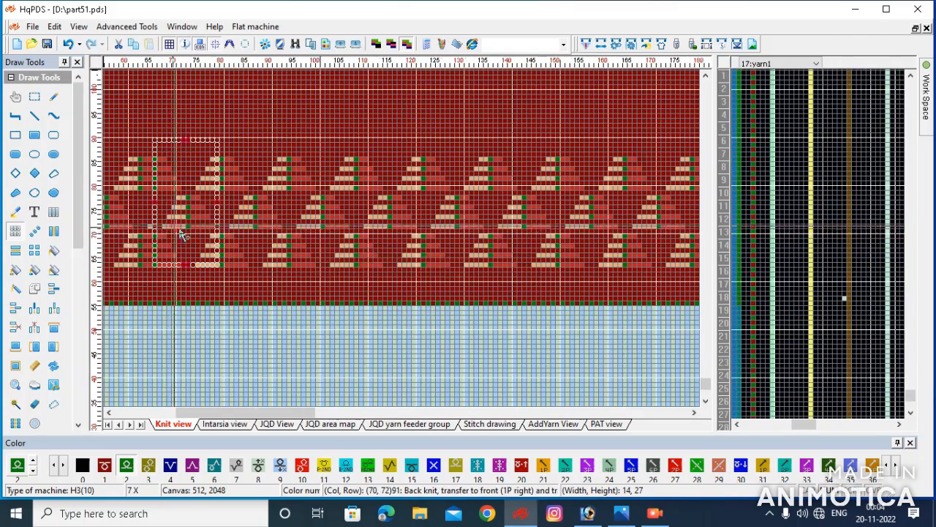
pyautogui.scroll(2, 179, 238)
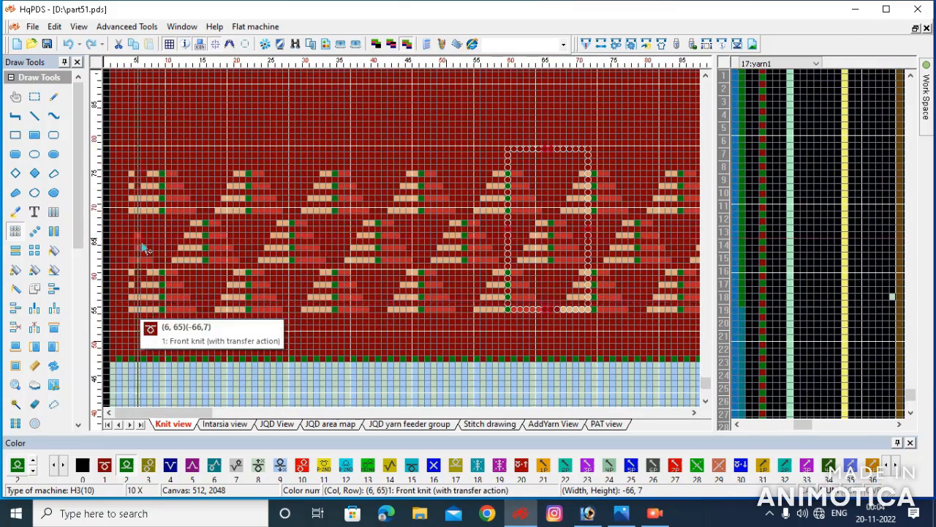
pyautogui.scroll(1, 139, 247)
pyautogui.click(455, 181)
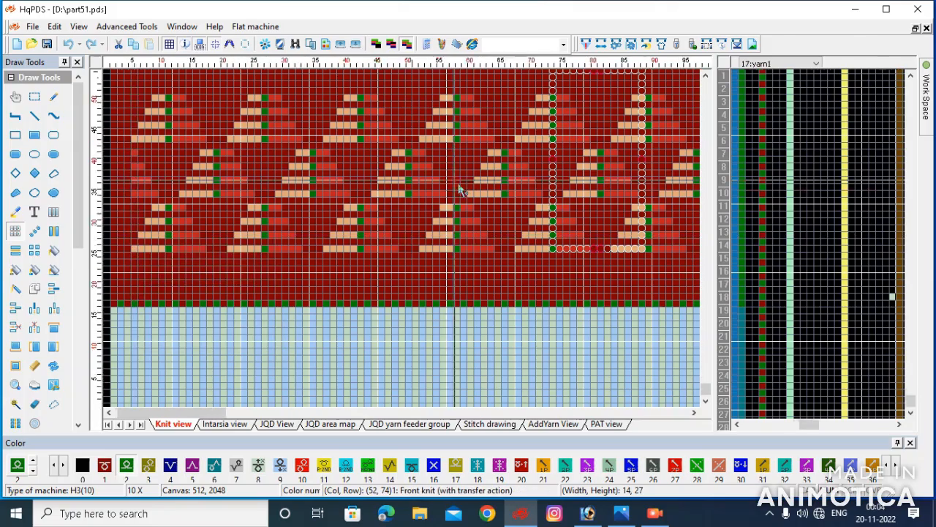
pyautogui.scroll(-5, 460, 189)
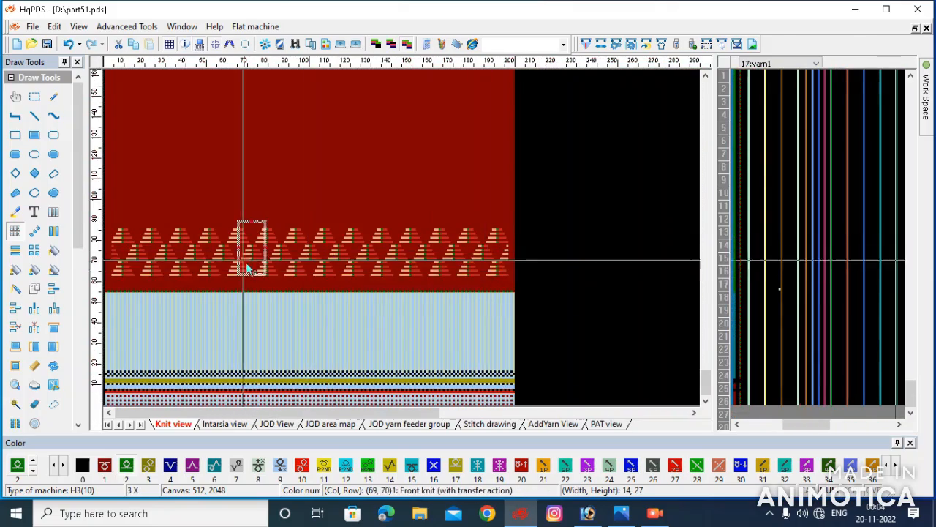
pyautogui.scroll(4, 136, 266)
# Step: Select the full-width 206 × 16 block of rows 64–79 and repeat it upwards to about row 450
pyautogui.click(115, 291)
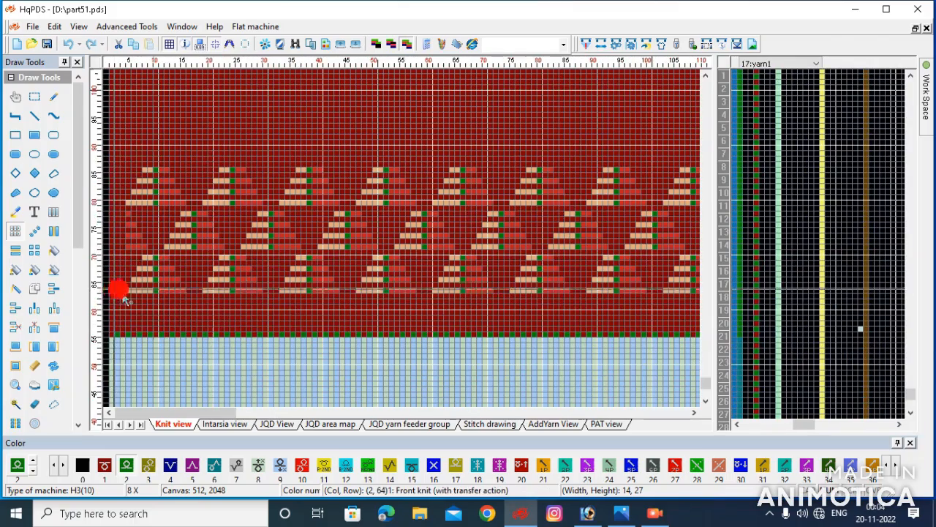
pyautogui.scroll(-2, 545, 211)
pyautogui.scroll(2, 644, 263)
pyautogui.scroll(1, 579, 246)
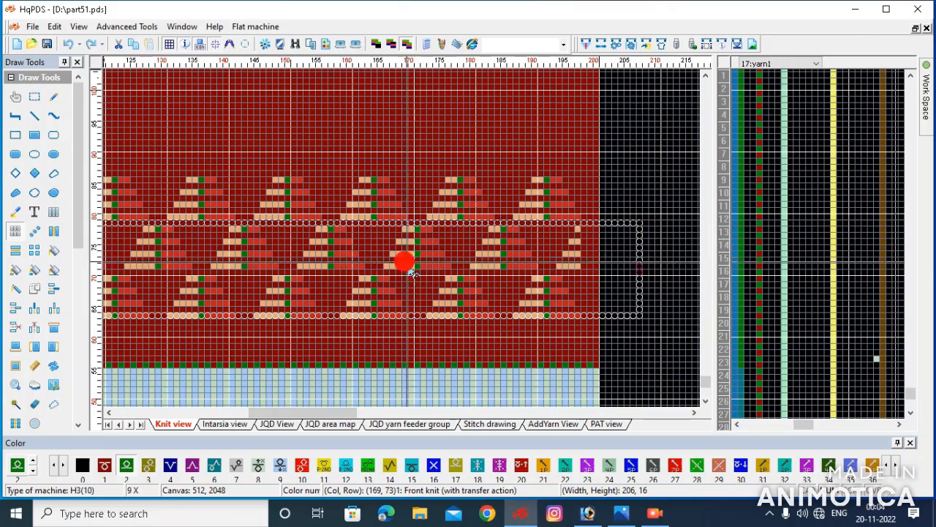
pyautogui.scroll(-5, 372, 115)
pyautogui.scroll(-3, 306, 253)
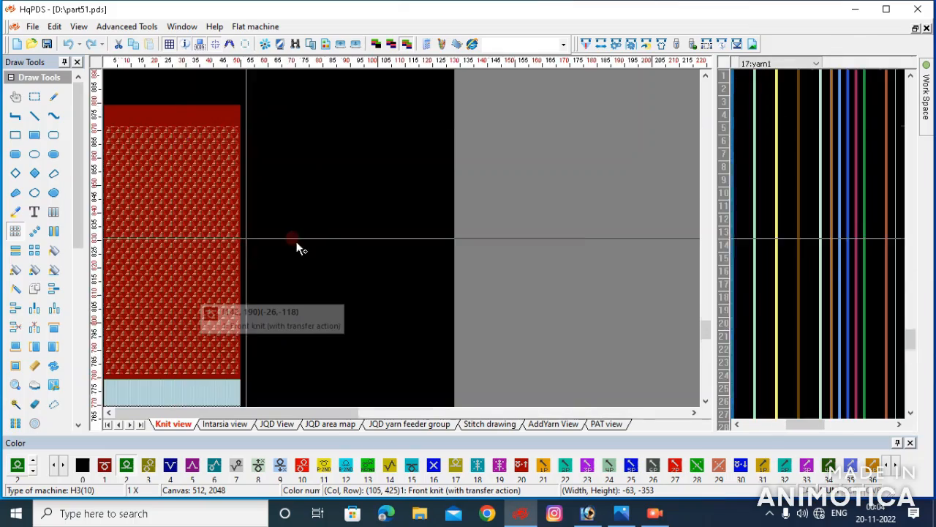
pyautogui.scroll(5, 296, 248)
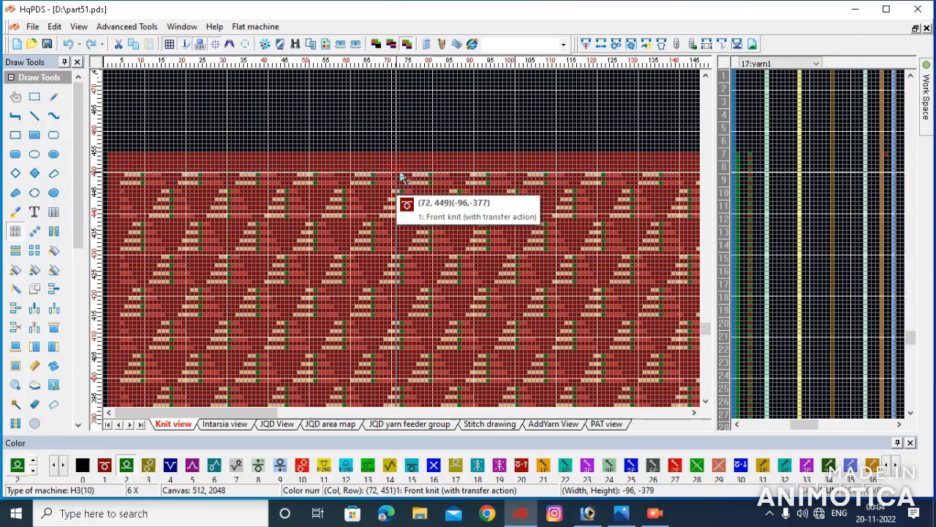
# Step: Repeat the 206 × 16 block downwards to fill the plain rows just above the rib
pyautogui.scroll(-5, 292, 272)
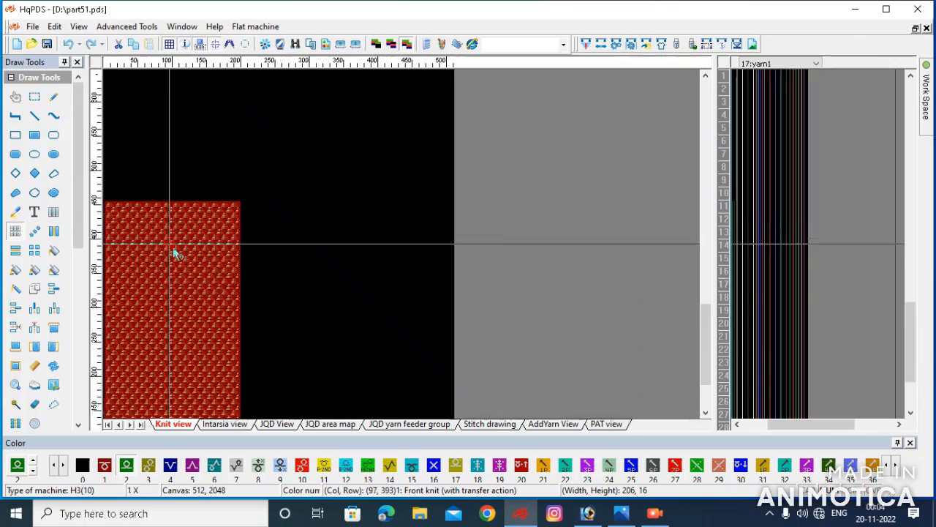
pyautogui.scroll(1, 202, 253)
pyautogui.scroll(-1, 195, 351)
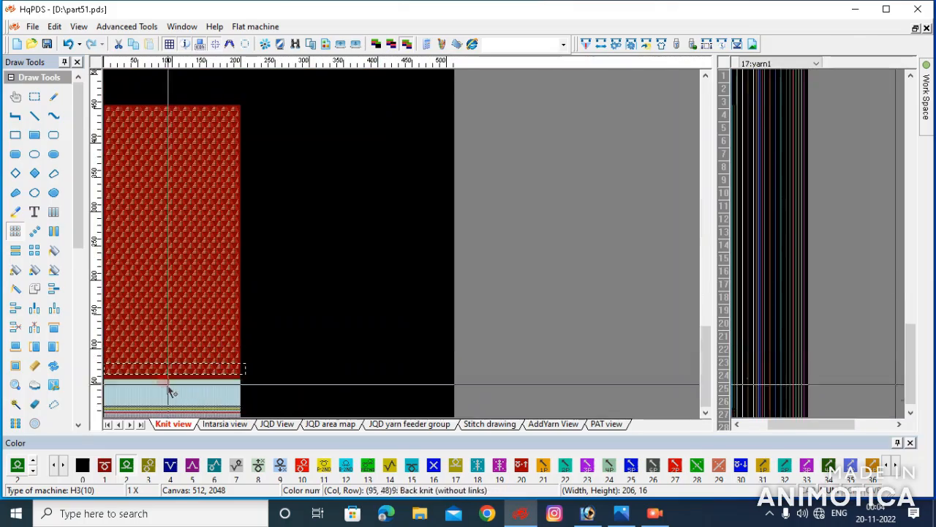
pyautogui.scroll(5, 409, 247)
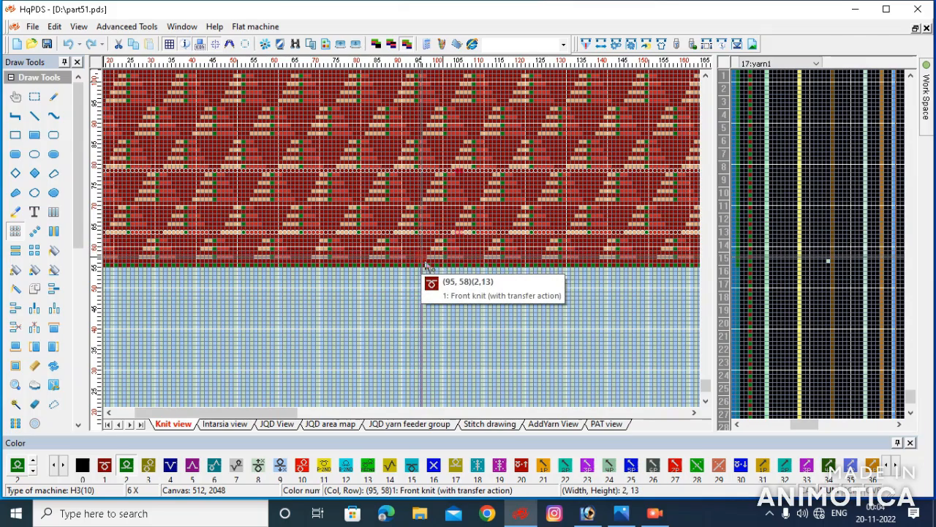
pyautogui.scroll(-2, 534, 221)
pyautogui.moveTo(368, 315); pyautogui.dragTo(422, 293)
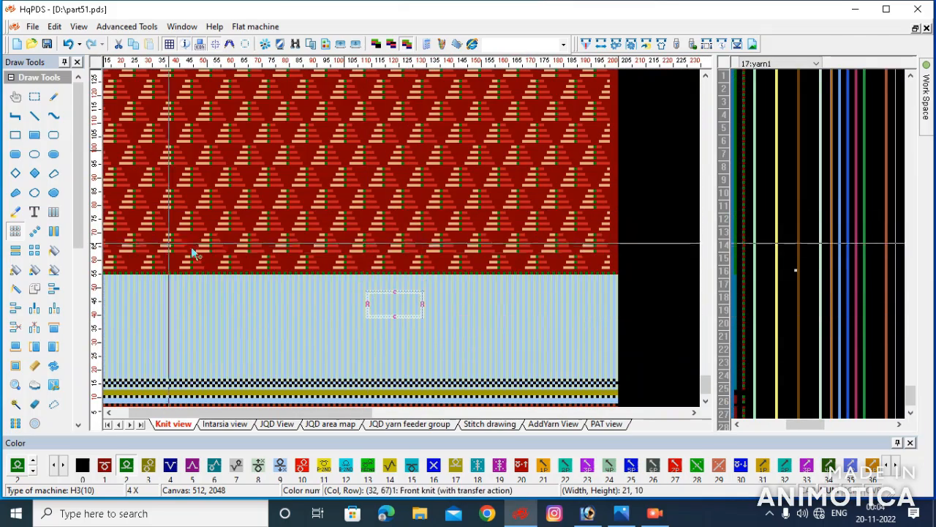
# Step: Select the 202 × 16 block of rows 64–79 from column 2 and move it up two rows, to rows 66–81
pyautogui.scroll(2, 205, 263)
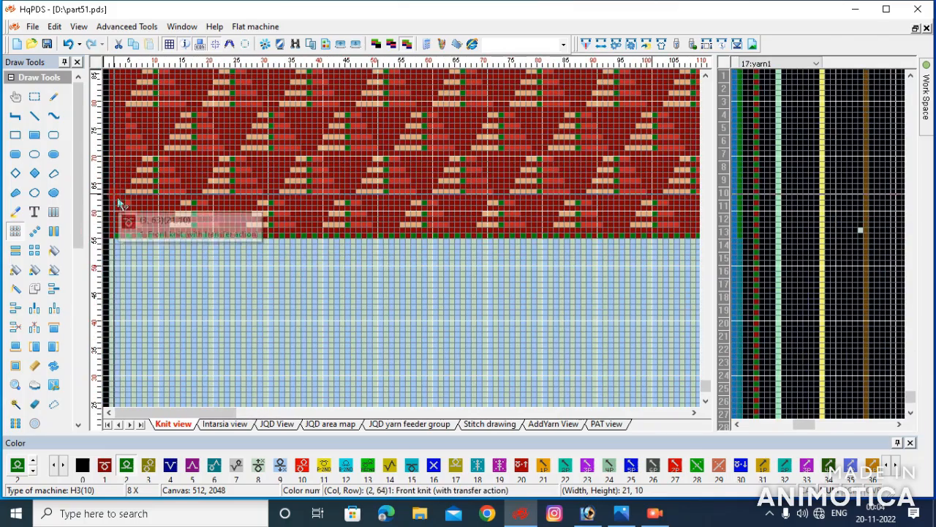
pyautogui.moveTo(118, 200); pyautogui.dragTo(408, 129)
pyautogui.scroll(-3, 516, 139)
pyautogui.scroll(2, 644, 234)
pyautogui.scroll(2, 391, 253)
pyautogui.scroll(1, 283, 293)
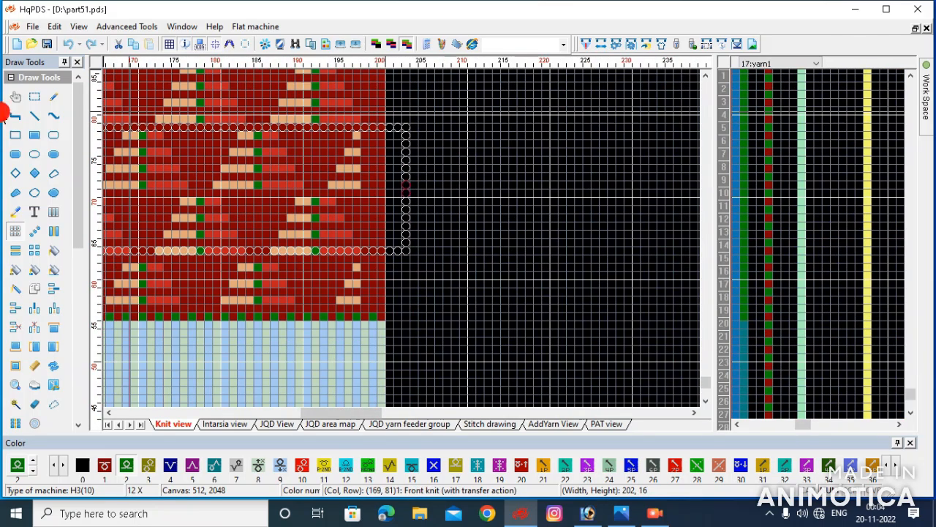
pyautogui.moveTo(379, 226); pyautogui.dragTo(379, 209)
# Step: Repeat the shifted 202 × 16 block downwards to form complete triangles on rows 58–64 above the rib
pyautogui.click(16, 230)
pyautogui.moveTo(326, 177); pyautogui.dragTo(311, 306)
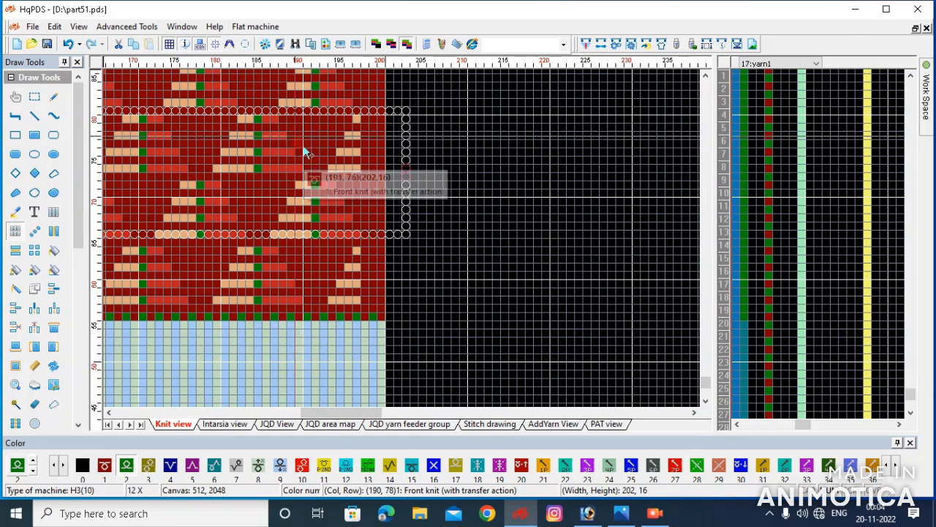
pyautogui.scroll(-3, 300, 145)
# Step: Repeat the 202 × 16 block of rows 66–81 upwards to about row 451, near the fabric's top edge
pyautogui.moveTo(385, 313); pyautogui.dragTo(386, 210)
pyautogui.scroll(-2, 324, 82)
pyautogui.scroll(-4, 399, 240)
pyautogui.scroll(-1, 312, 112)
pyautogui.scroll(-1, 242, 115)
pyautogui.scroll(2, 244, 246)
pyautogui.scroll(1, 339, 249)
pyautogui.click(14, 196)
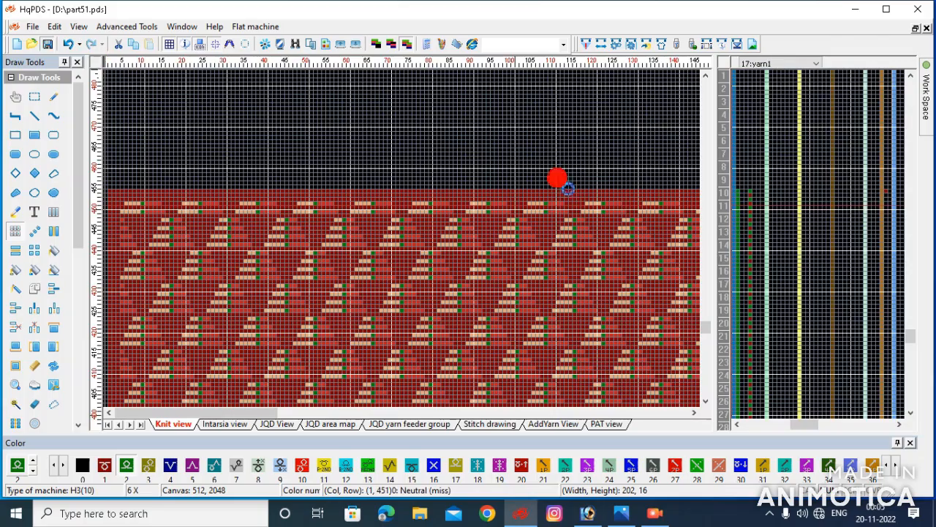
# Step: Examine the repeated pattern from the fabric's top down to the rib and cuff rows
pyautogui.scroll(-5, 560, 392)
pyautogui.scroll(1, 202, 253)
pyautogui.scroll(-1, 176, 314)
pyautogui.scroll(4, 146, 385)
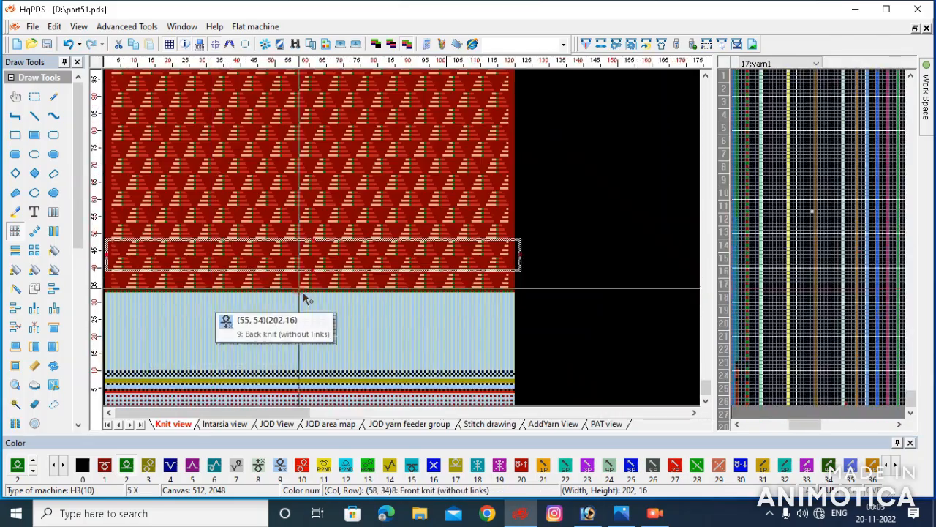
pyautogui.scroll(4, 407, 244)
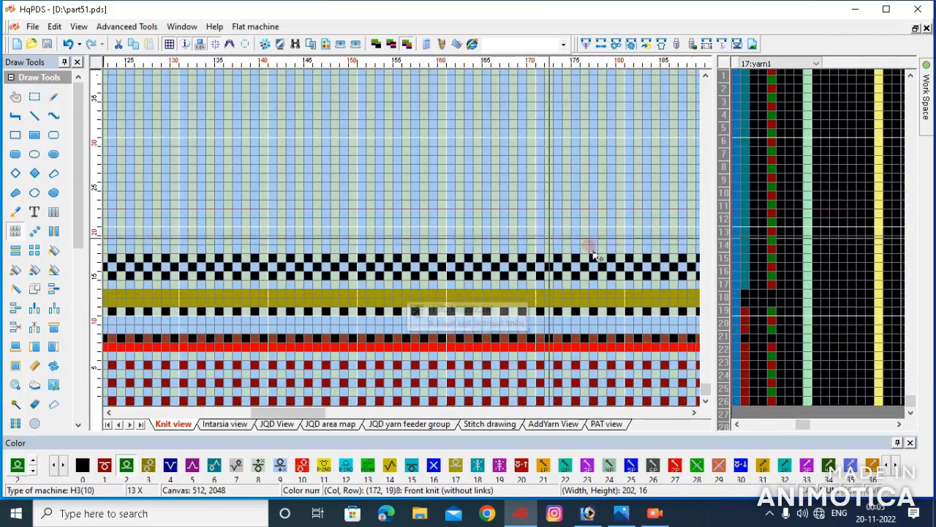
# Step: Select the 1 × 42 block of rows 14–55 holding value 6 in the control-line column beside the rib
pyautogui.scroll(4, 407, 317)
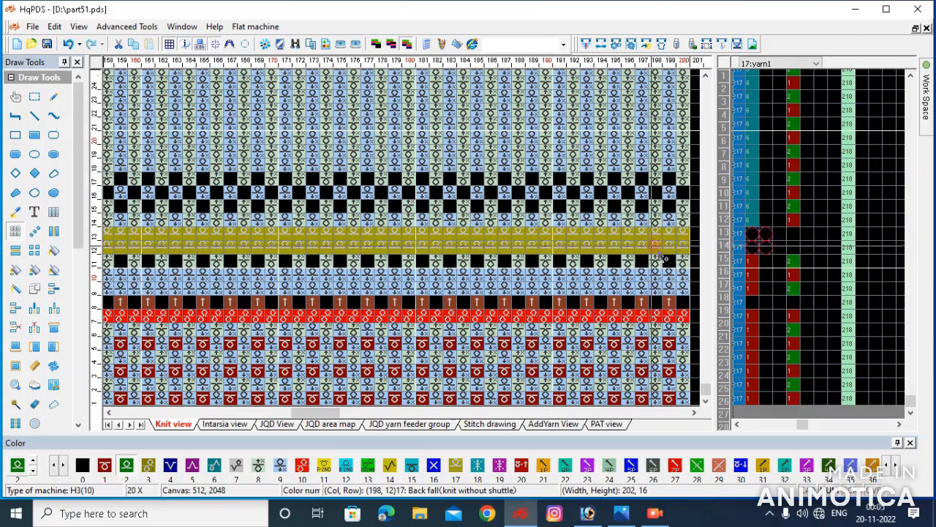
pyautogui.scroll(-10, 404, 246)
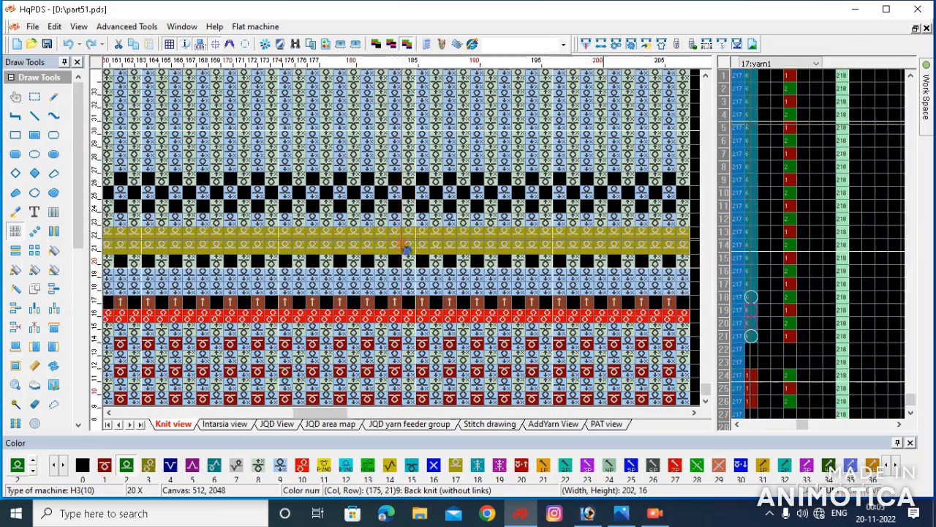
pyautogui.scroll(6, 401, 240)
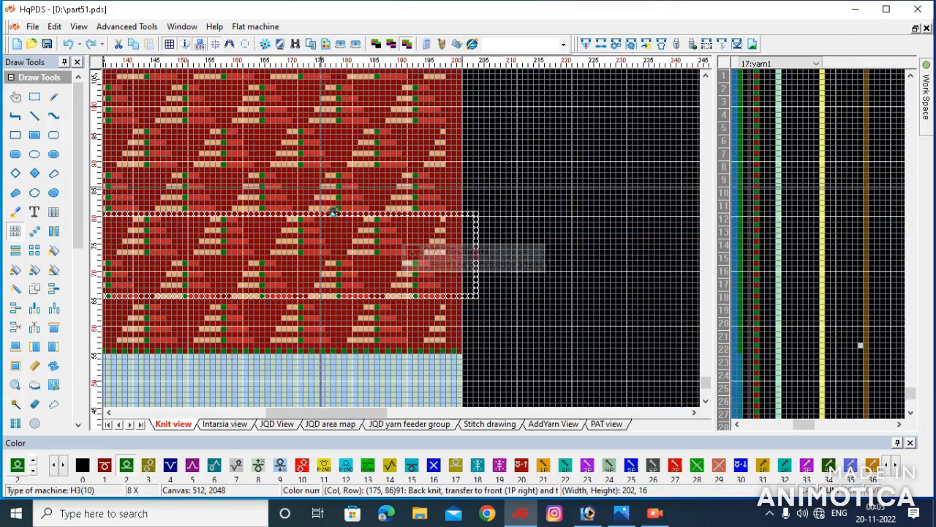
pyautogui.scroll(3, 404, 246)
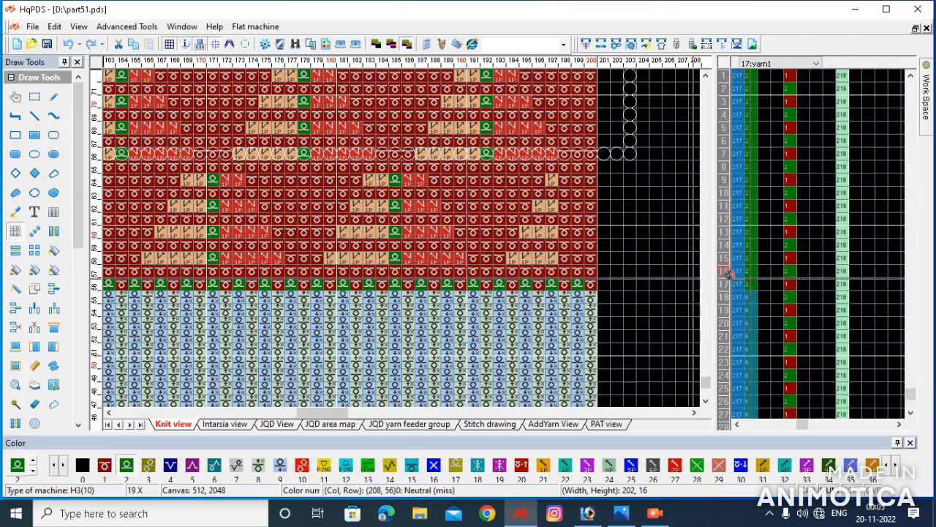
pyautogui.click(760, 308)
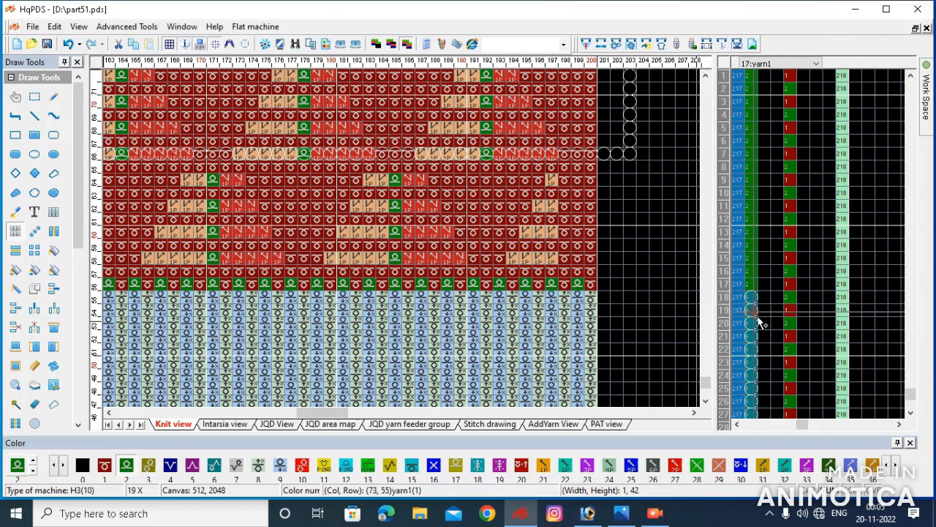
# Step: Check the yarn1 and density control-line columns beside the rib and cuff rows down to row 1
pyautogui.click(760, 289)
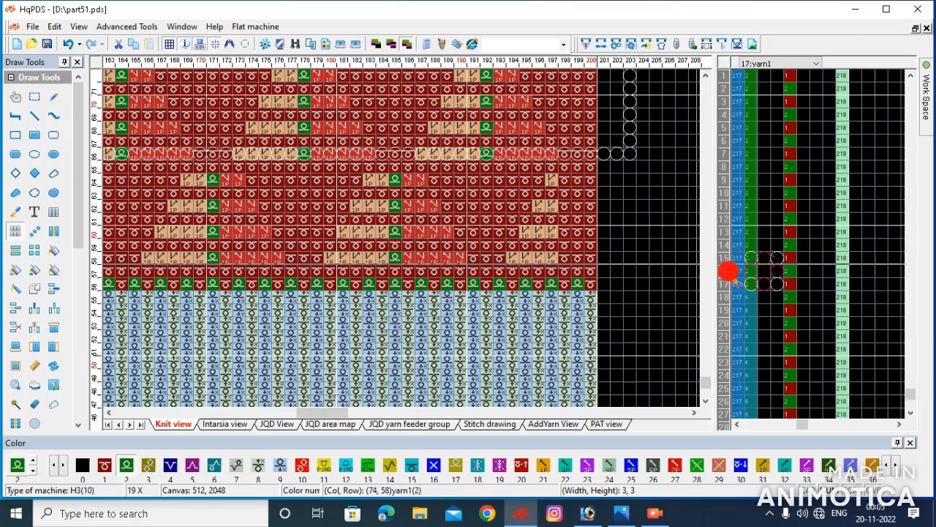
pyautogui.click(725, 156)
pyautogui.scroll(1, 592, 273)
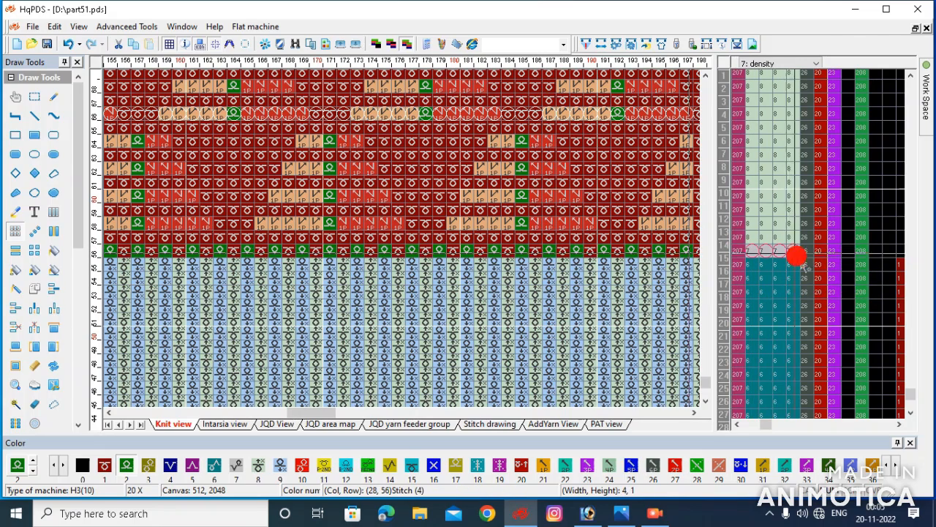
pyautogui.moveTo(774, 271); pyautogui.dragTo(787, 376)
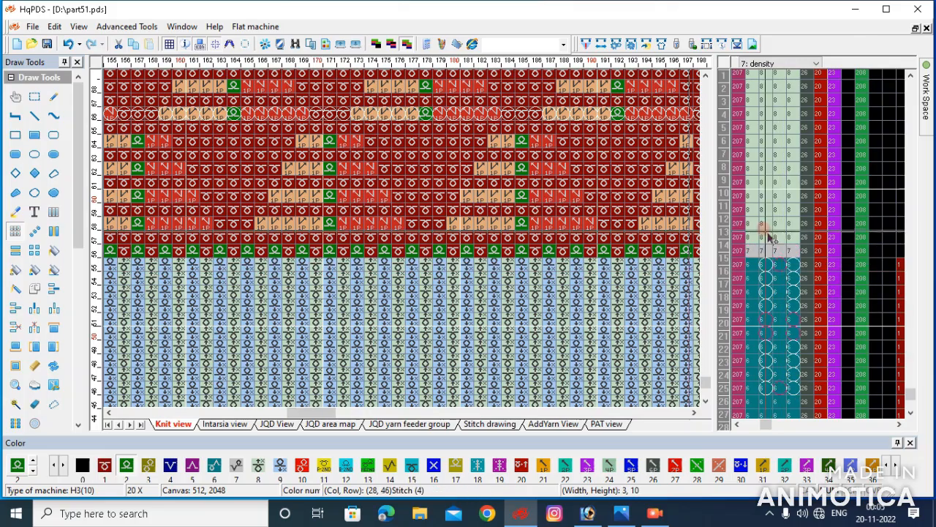
pyautogui.click(913, 401)
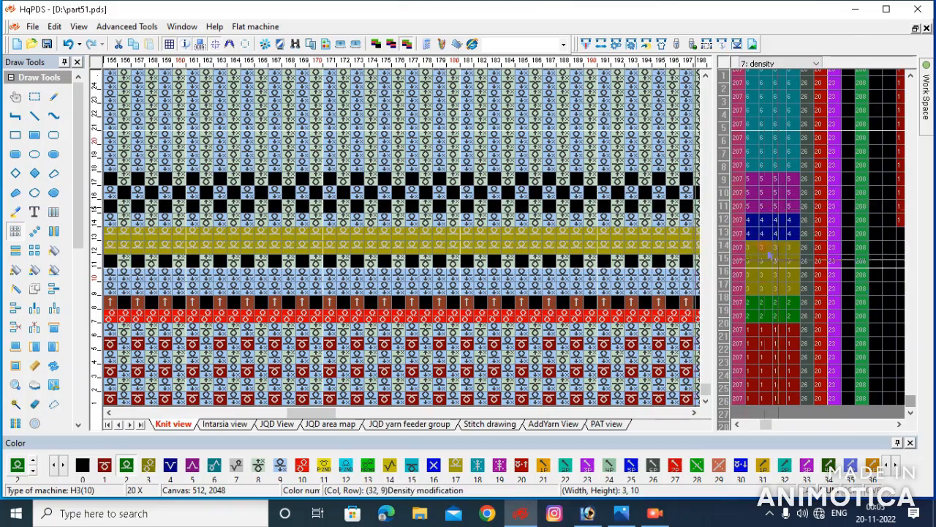
pyautogui.moveTo(913, 406); pyautogui.dragTo(910, 341)
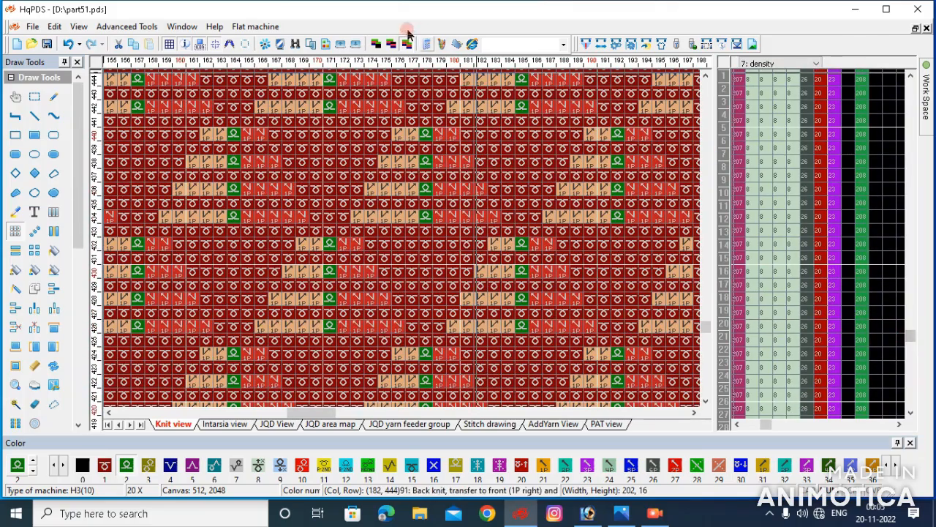
# Step: Examine the density column beside the patterned rows around 419–444 and its neighbouring control-line columns
pyautogui.moveTo(763, 192); pyautogui.dragTo(777, 171)
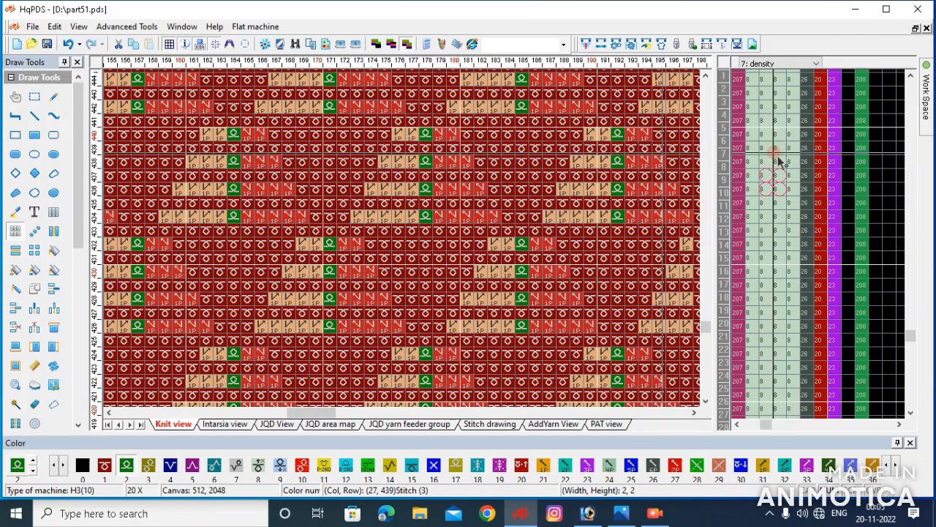
pyautogui.click(774, 204)
pyautogui.moveTo(779, 208); pyautogui.dragTo(795, 217)
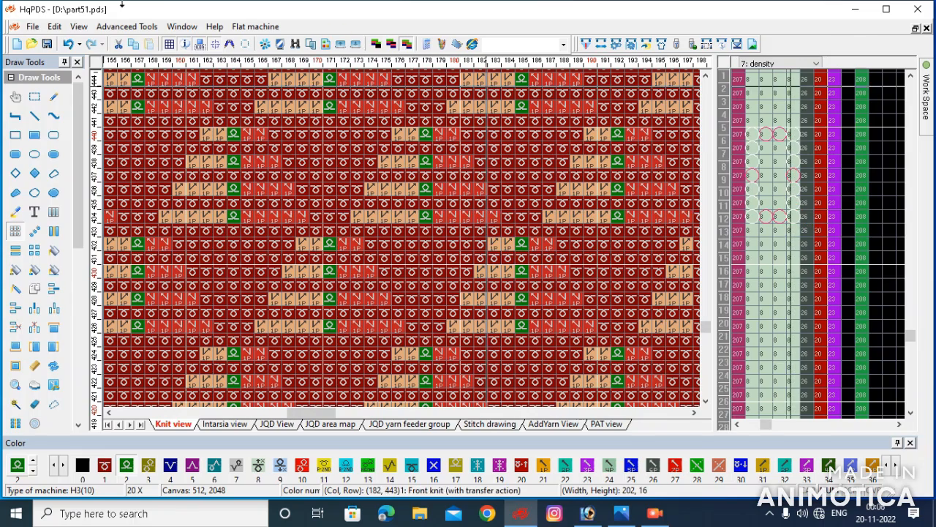
pyautogui.moveTo(749, 297); pyautogui.dragTo(874, 284)
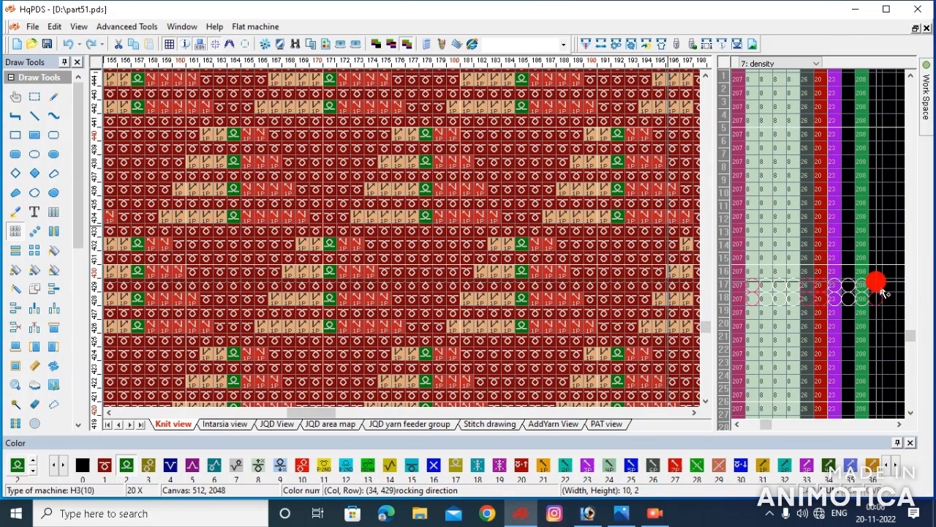
pyautogui.moveTo(767, 424); pyautogui.dragTo(780, 424)
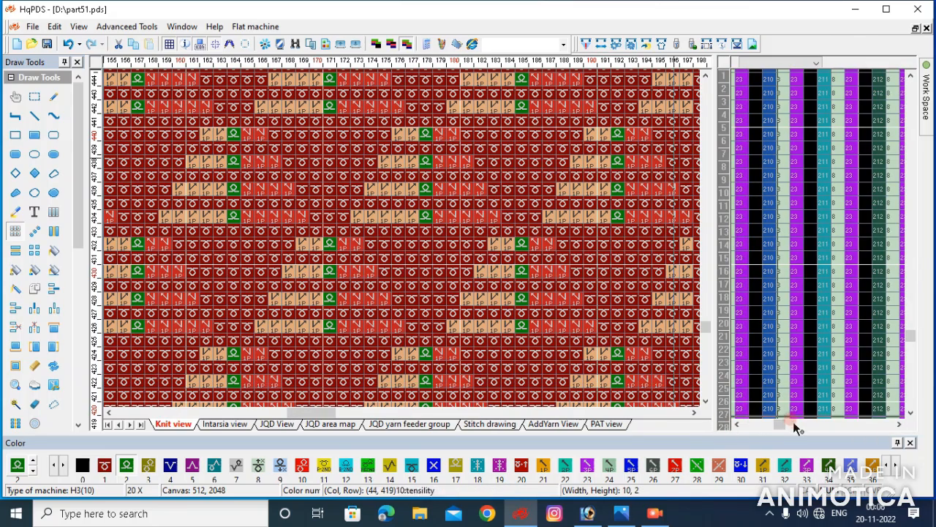
pyautogui.moveTo(787, 428); pyautogui.dragTo(767, 434)
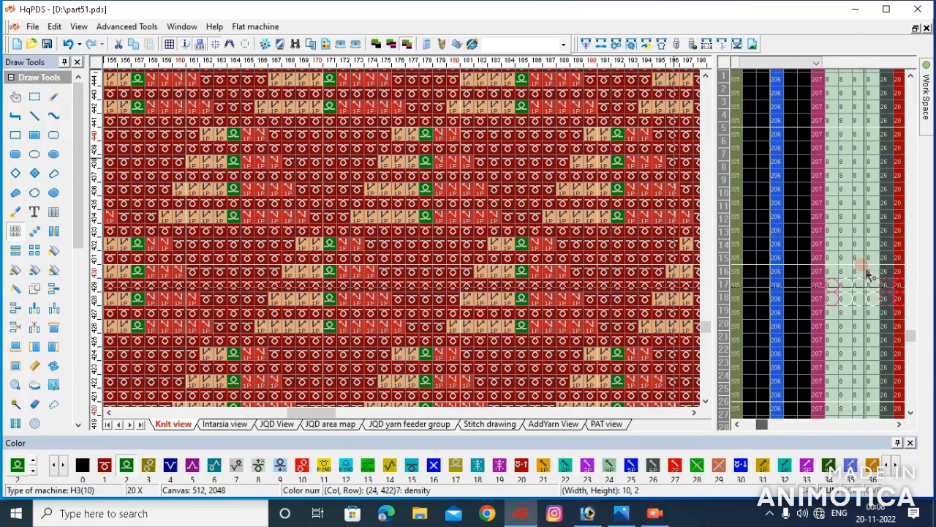
pyautogui.click(246, 28)
pyautogui.moveTo(278, 316)
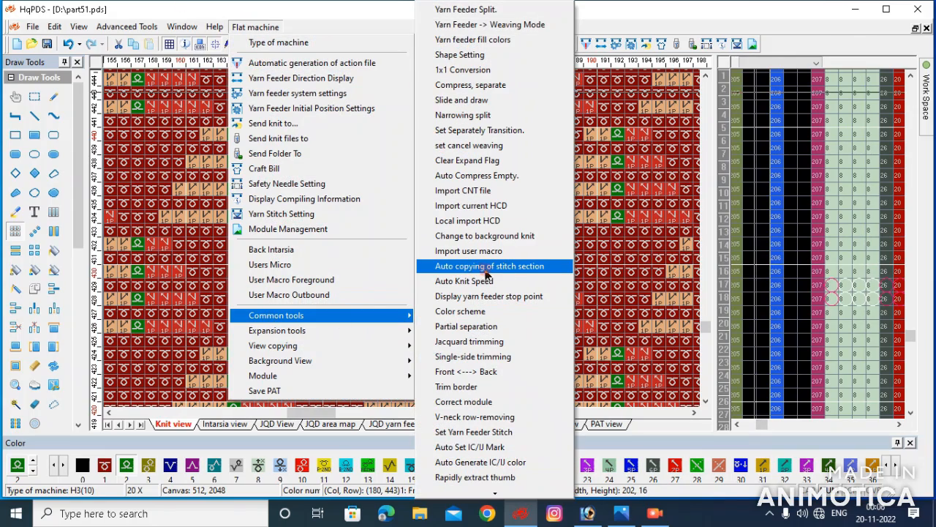
pyautogui.click(673, 192)
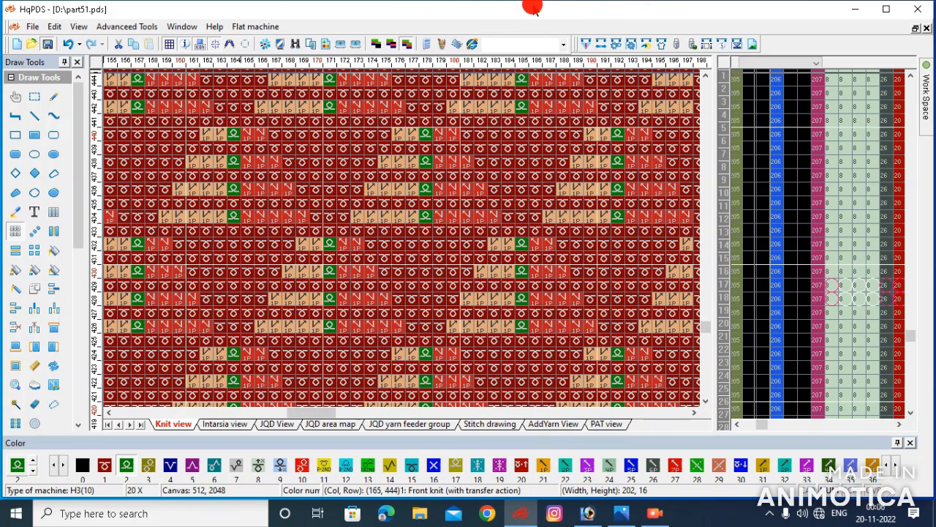
# Step: Compile the pattern into its action file with the existing compilation options and dismiss the knitting-time summary
pyautogui.click(586, 44)
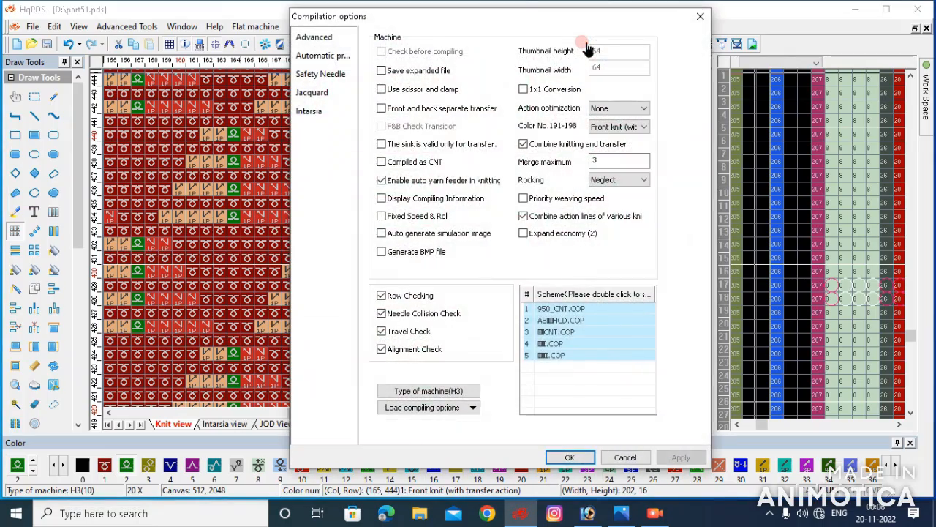
pyautogui.press('Return')
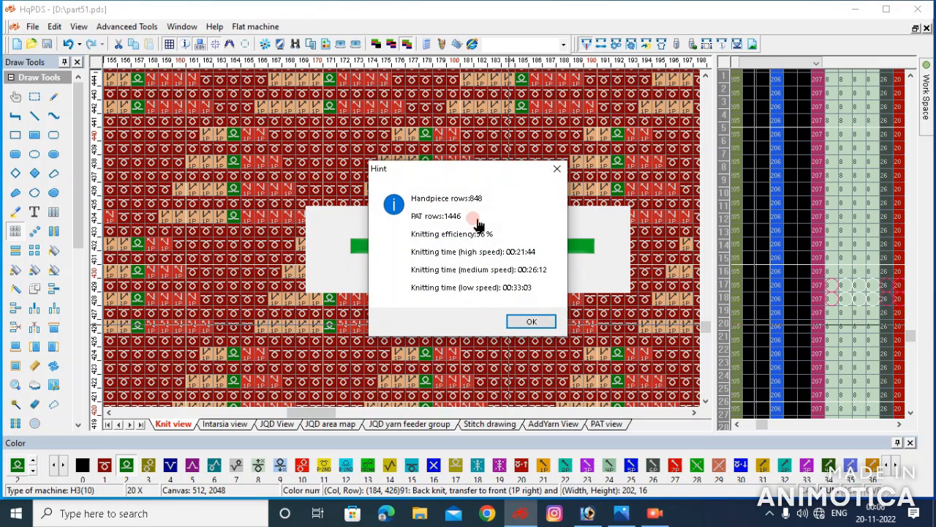
pyautogui.click(532, 320)
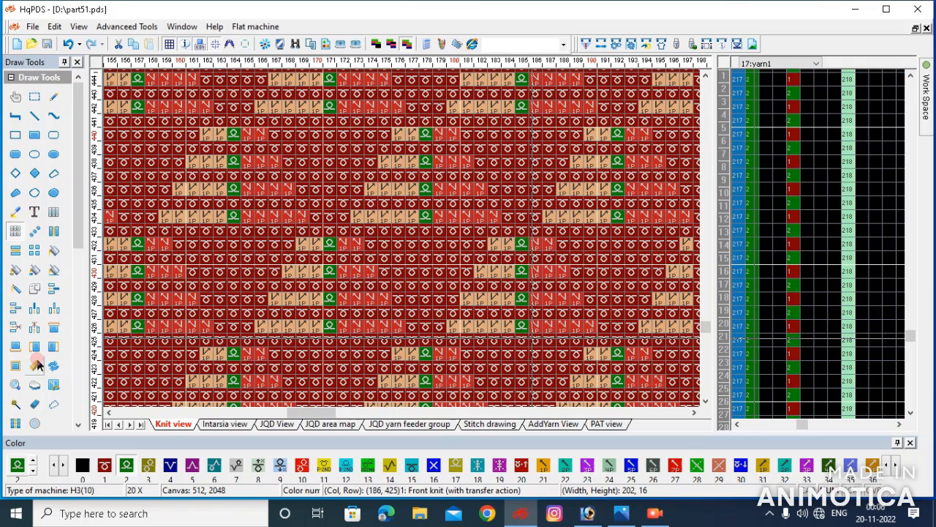
# Step: Generate the 3D knitting simulation of the pattern and move its window over the middle of the workspace
pyautogui.click(24, 368)
pyautogui.scroll(-5, 23, 368)
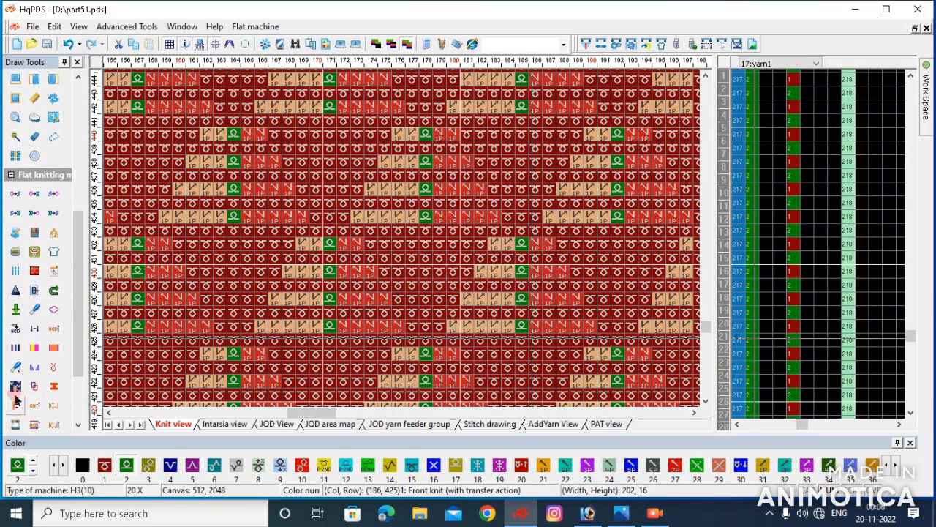
pyautogui.click(19, 380)
pyautogui.click(483, 348)
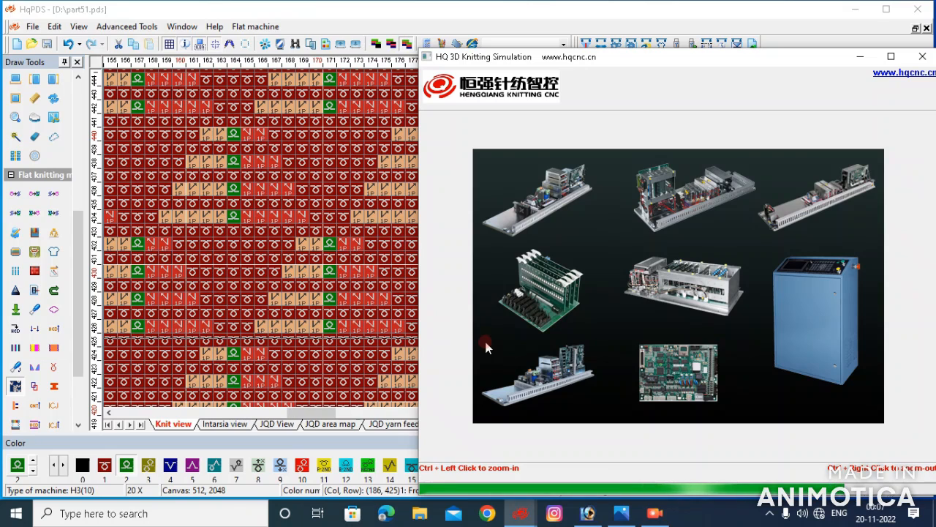
pyautogui.moveTo(678, 58); pyautogui.dragTo(577, 62)
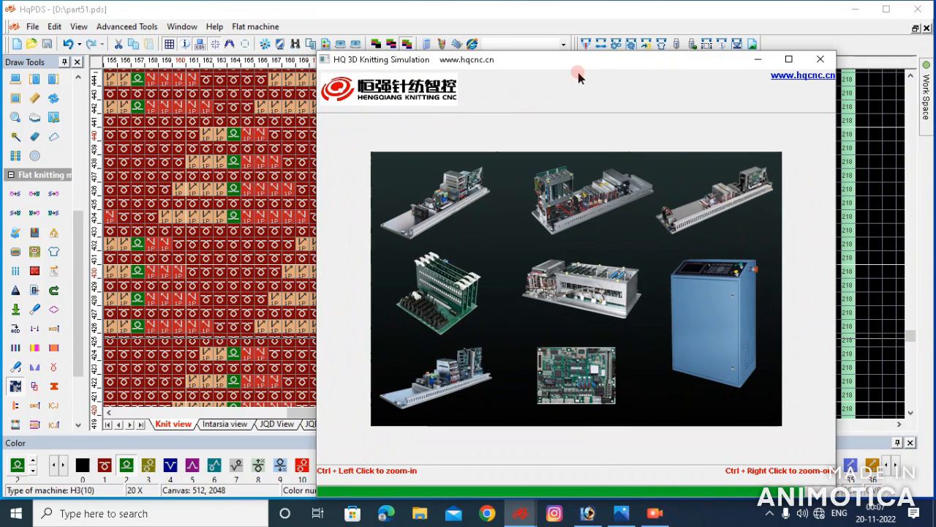
pyautogui.click(653, 64)
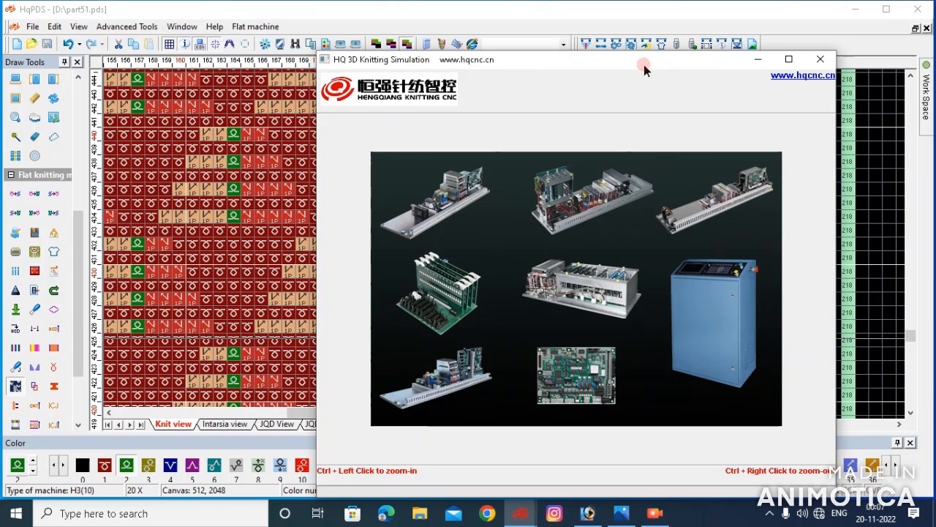
pyautogui.click(493, 45)
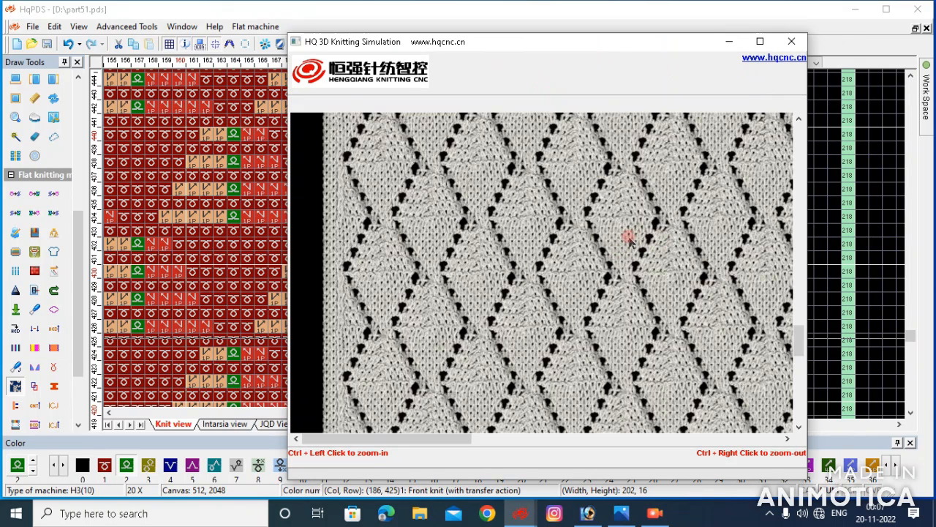
# Step: Inspect the simulated fabric's front at full-screen size, and restore the simulation window
pyautogui.click(760, 42)
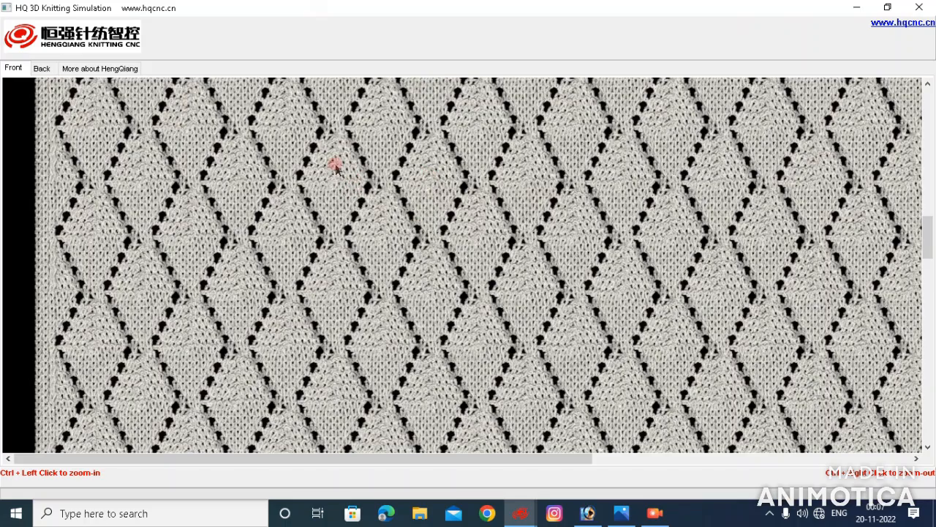
pyautogui.scroll(-3, 544, 288)
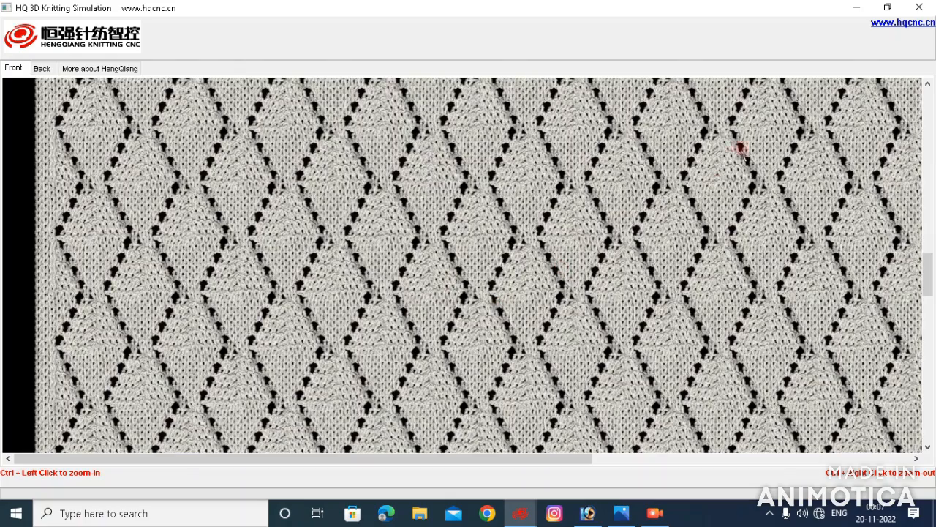
pyautogui.click(887, 7)
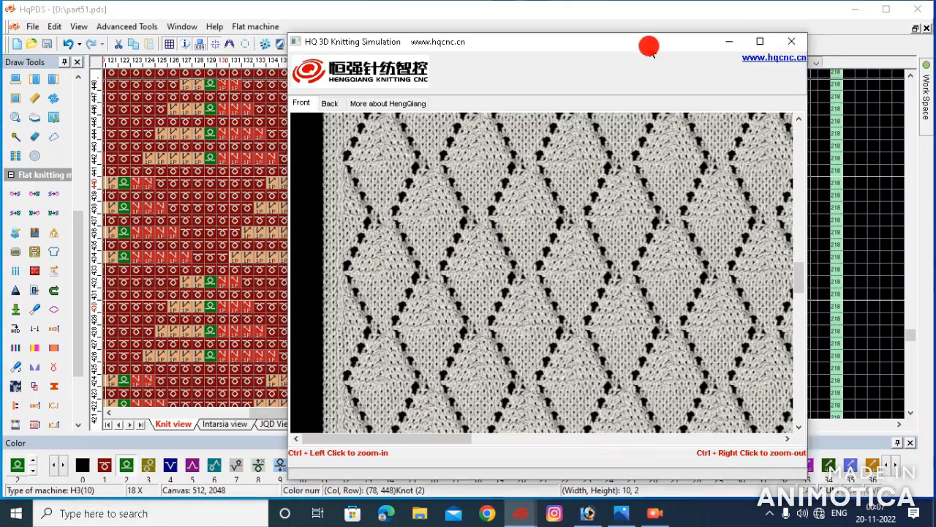
# Step: Place the simulation beside the knit view and compare it with the repeated triangle pattern over the whole fabric
pyautogui.moveTo(650, 46); pyautogui.dragTo(798, 25)
pyautogui.scroll(-5, 399, 199)
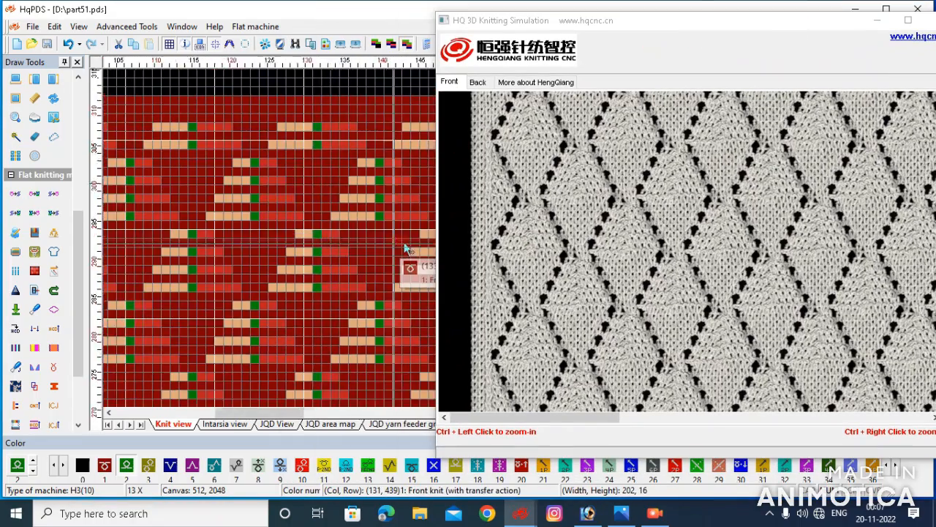
pyautogui.scroll(-4, 410, 248)
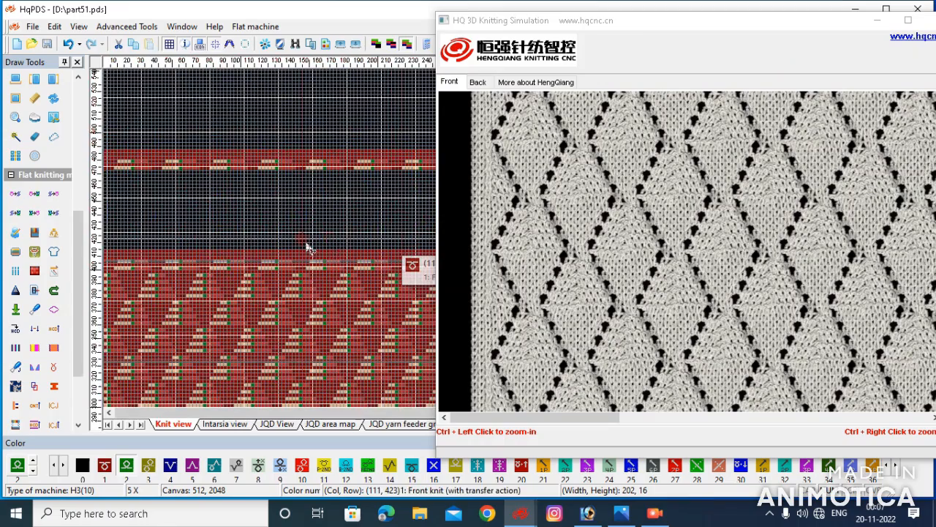
pyautogui.scroll(3, 213, 246)
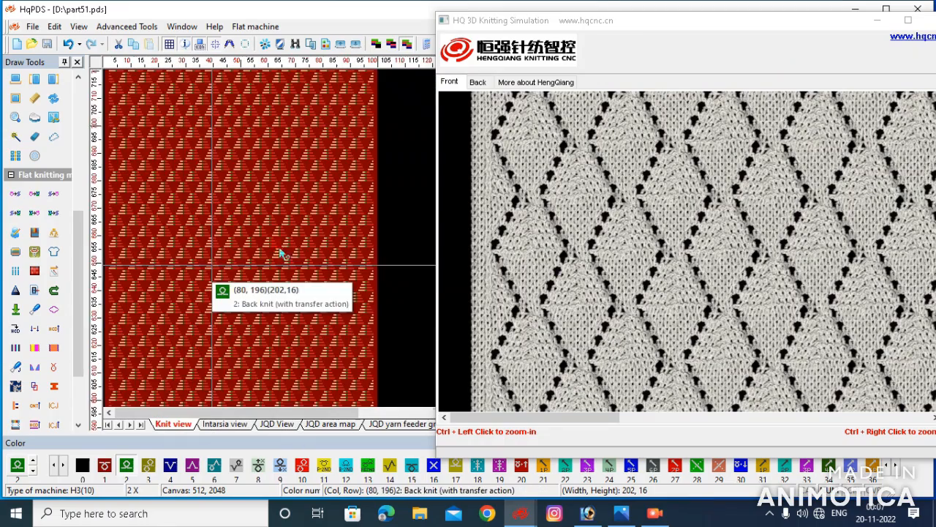
pyautogui.click(655, 513)
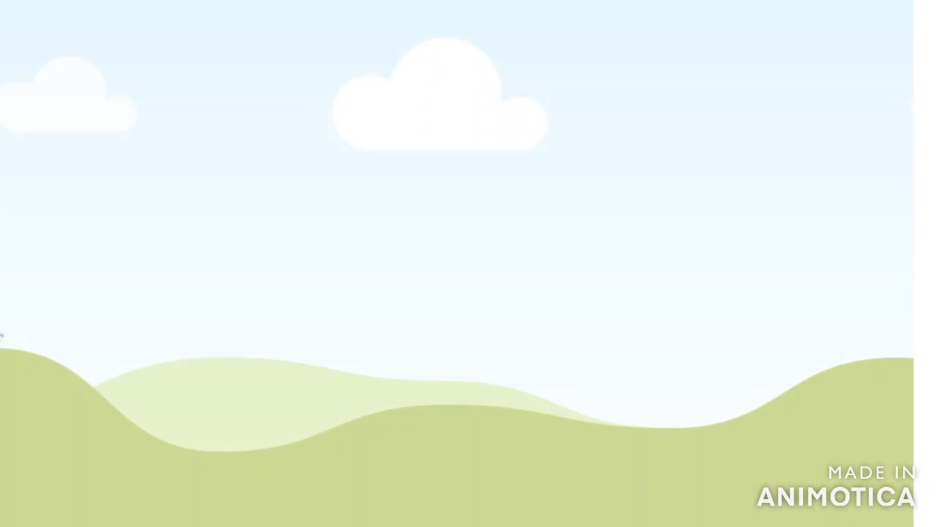